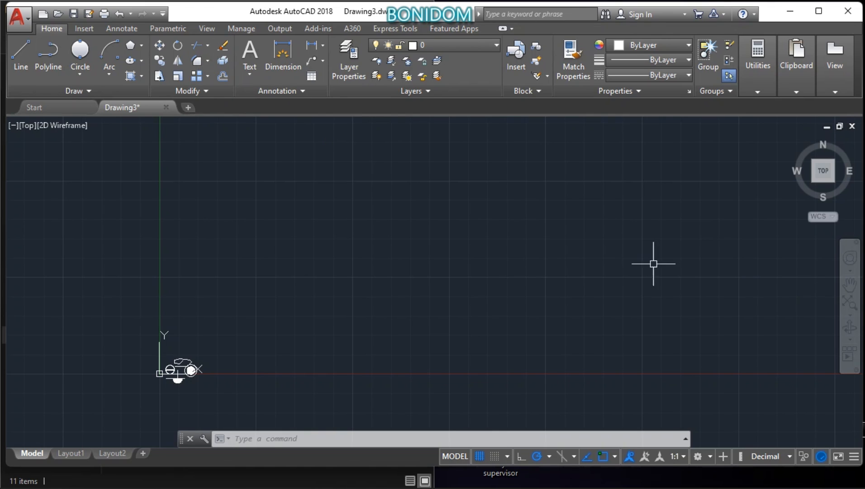
# Step: Draw a vertical and a horizontal construction line crossing at one point in the open area of the drawing
pyautogui.click(131, 93)
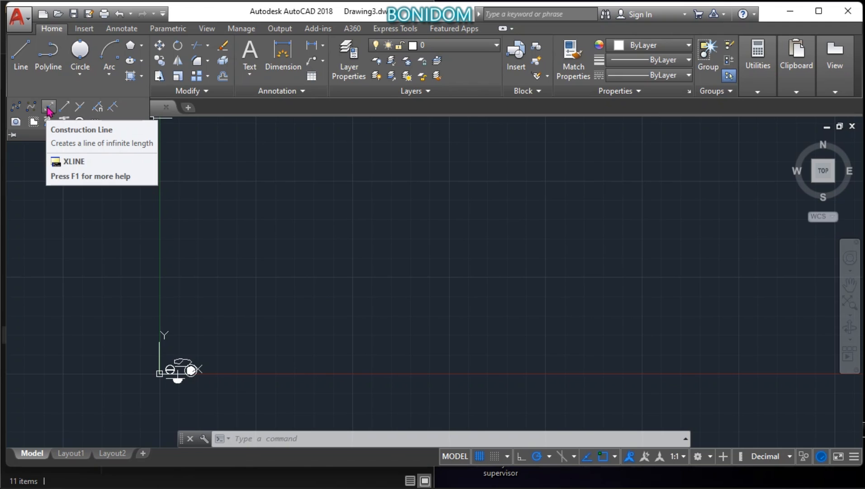
pyautogui.click(48, 107)
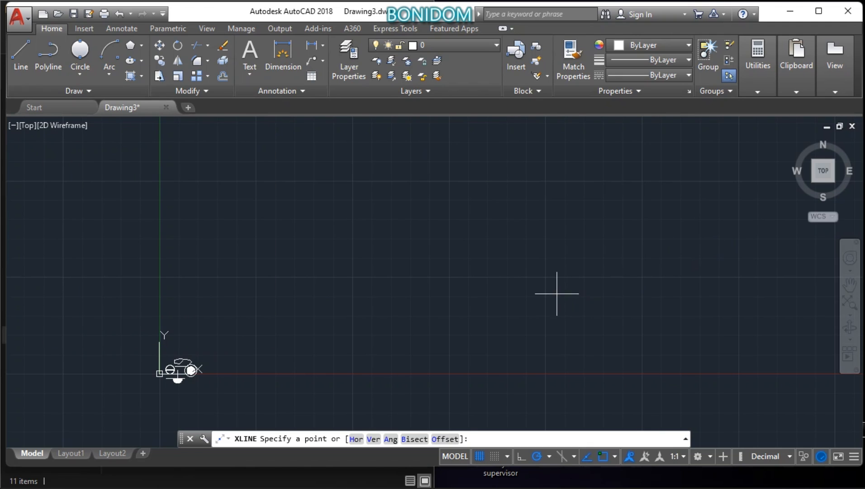
pyautogui.click(545, 275)
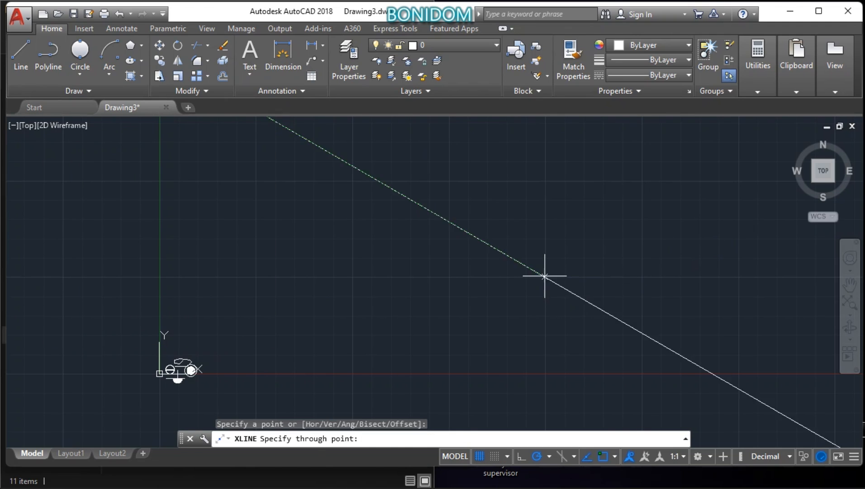
pyautogui.click(545, 172)
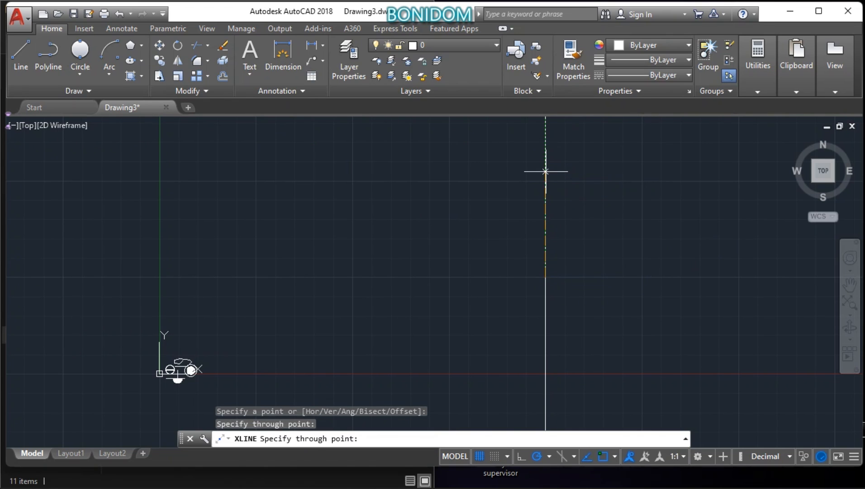
pyautogui.click(442, 277)
pyautogui.press('Return')
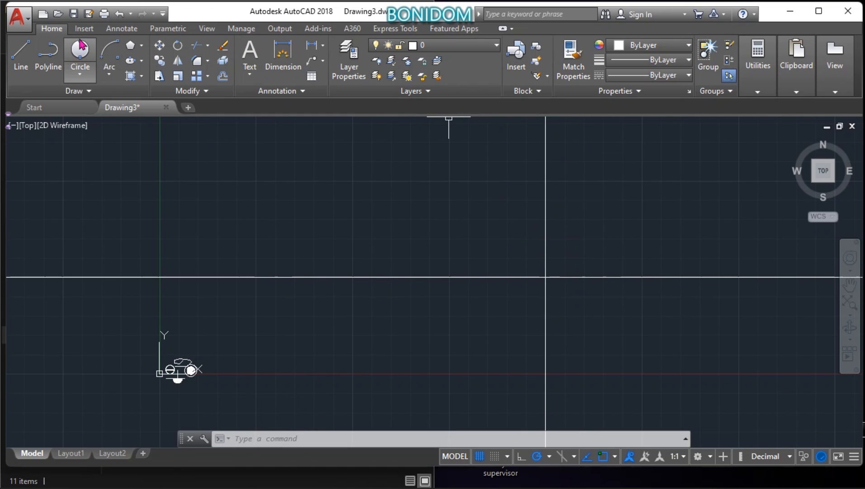
# Step: Start a line at the construction lines' intersection and draw its first segment 10 units to the right
pyautogui.click(22, 69)
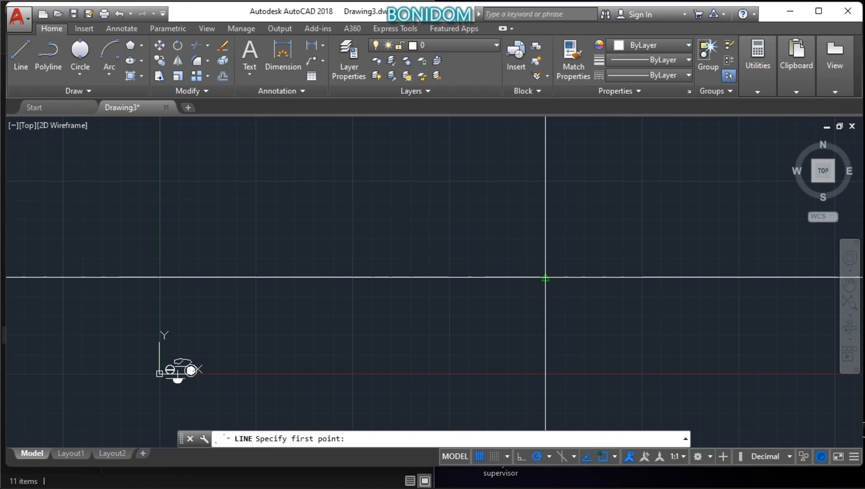
pyautogui.click(545, 277)
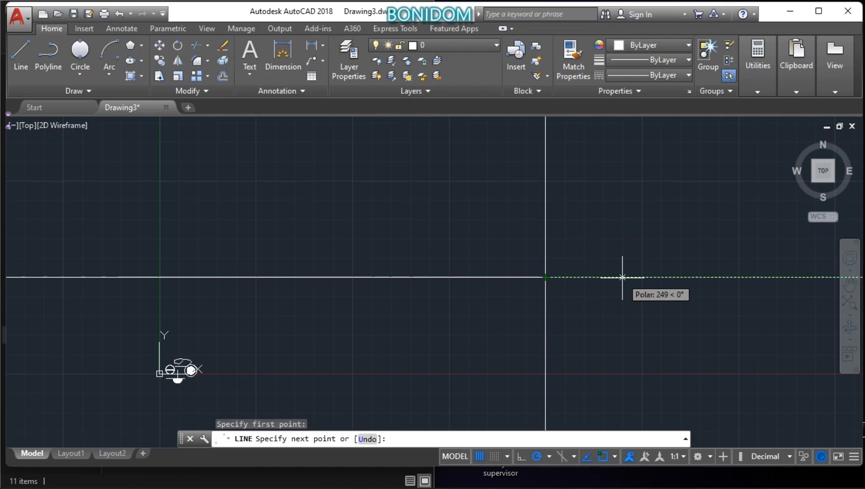
pyautogui.write('0')
pyautogui.press('Return')
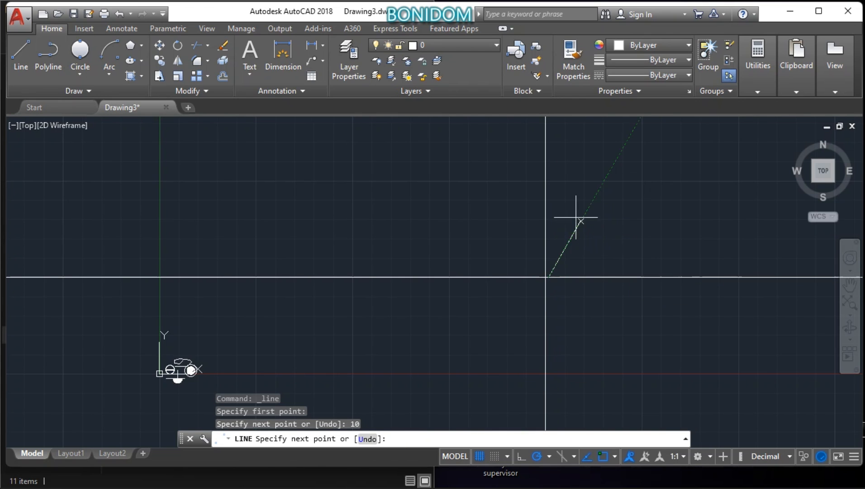
# Step: Continue the line 25 units straight up and 20 units to the left across the vertical construction line
pyautogui.scroll(-2, 556, 255)
pyautogui.scroll(7, 556, 255)
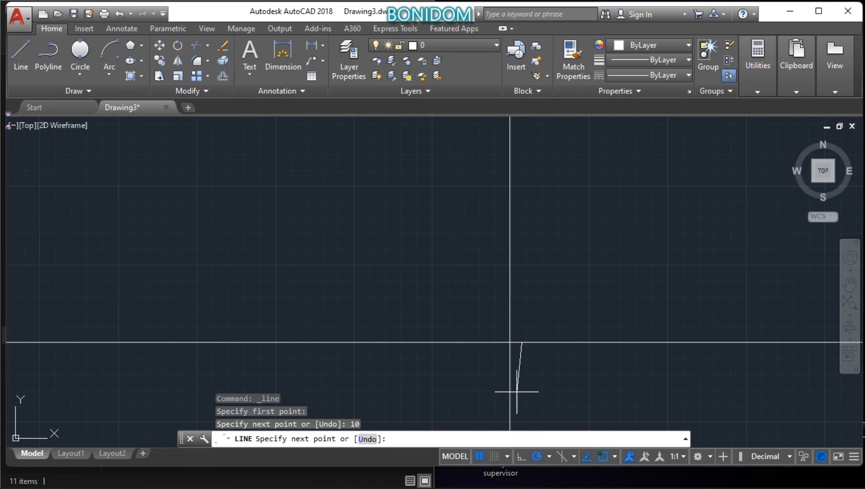
pyautogui.scroll(6, 513, 364)
pyautogui.scroll(-4, 562, 232)
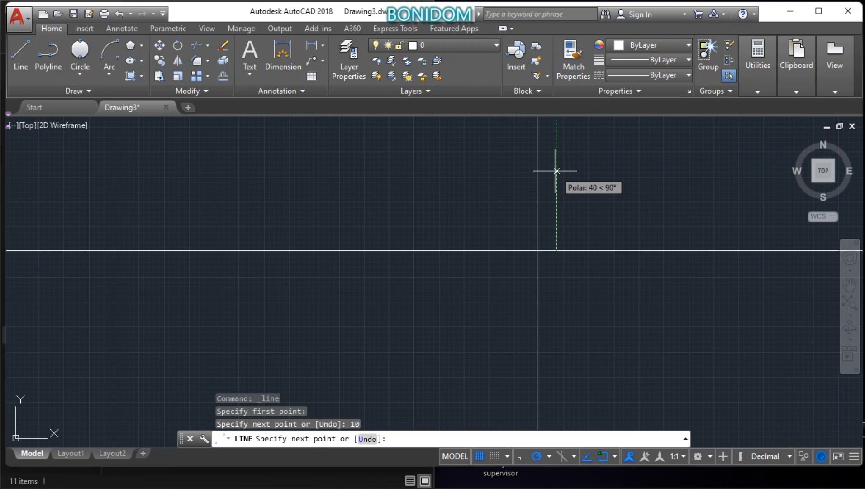
pyautogui.write('25')
pyautogui.press('Return')
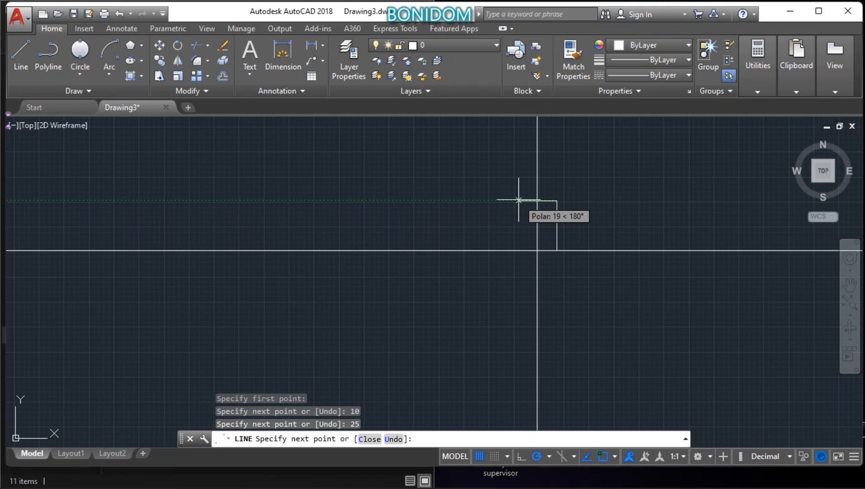
pyautogui.write('20')
pyautogui.press('Return')
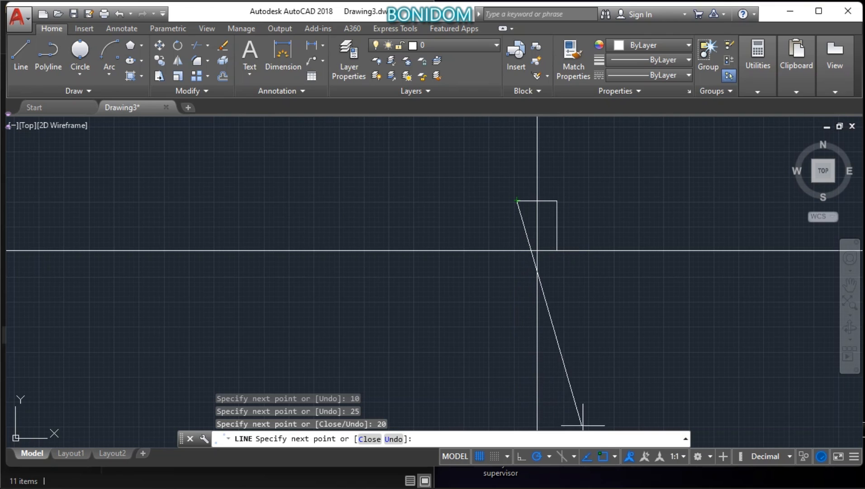
# Step: Enable the Perpendicular object snap and finish the line with a segment perpendicular down to the horizontal construction line
pyautogui.click(615, 456)
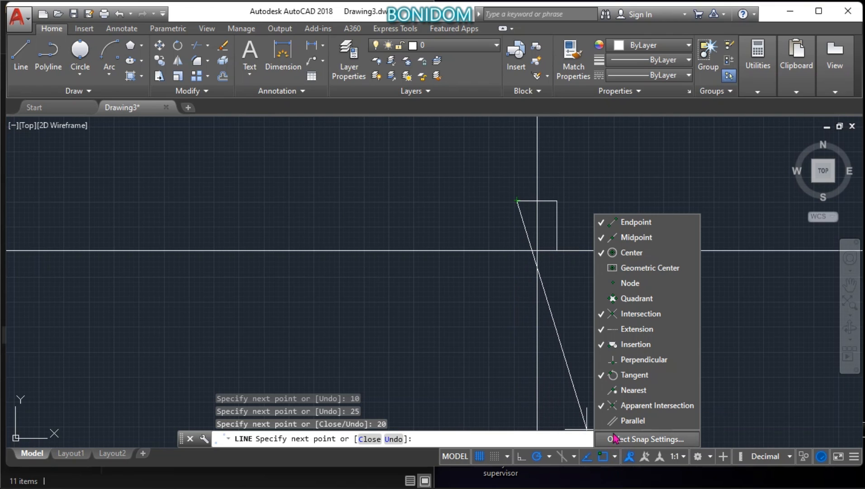
pyautogui.click(617, 362)
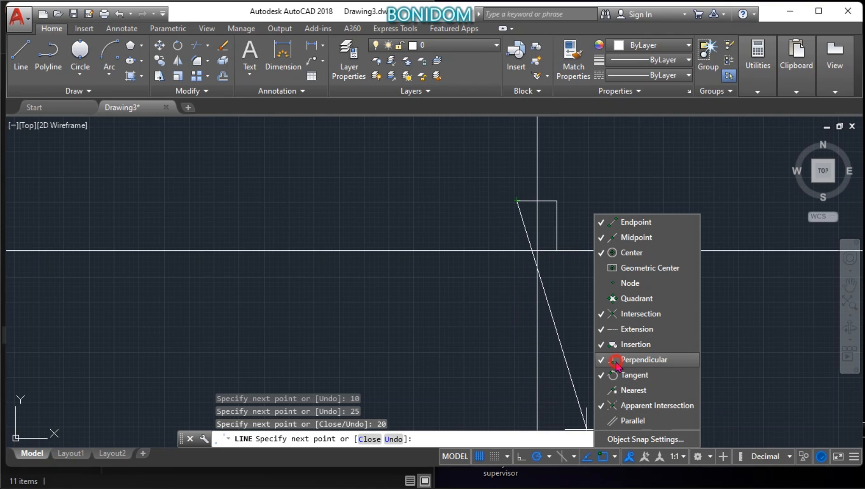
pyautogui.click(515, 281)
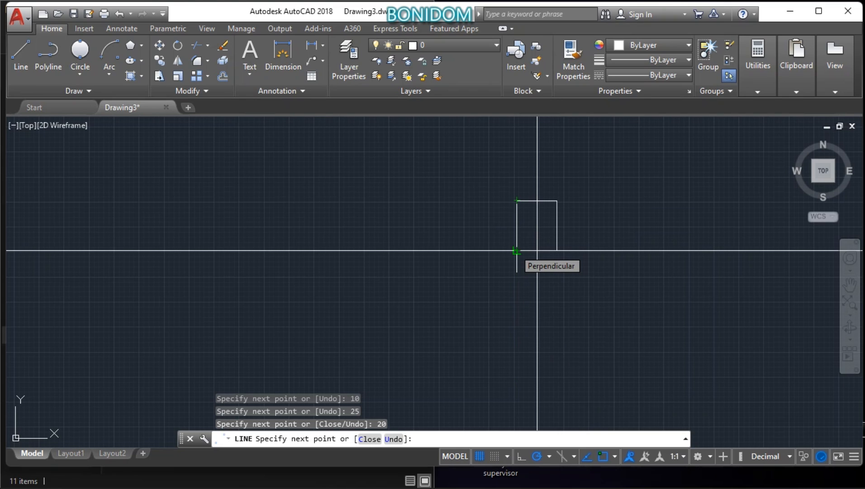
pyautogui.click(516, 250)
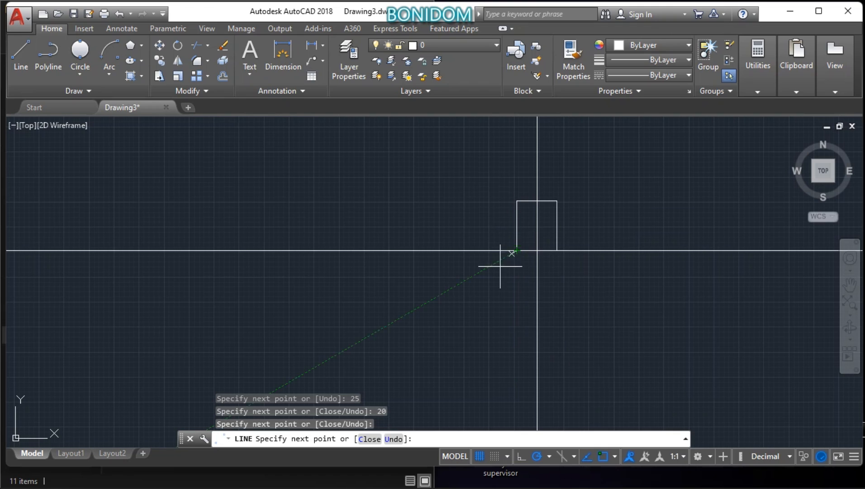
pyautogui.rightClick(389, 329)
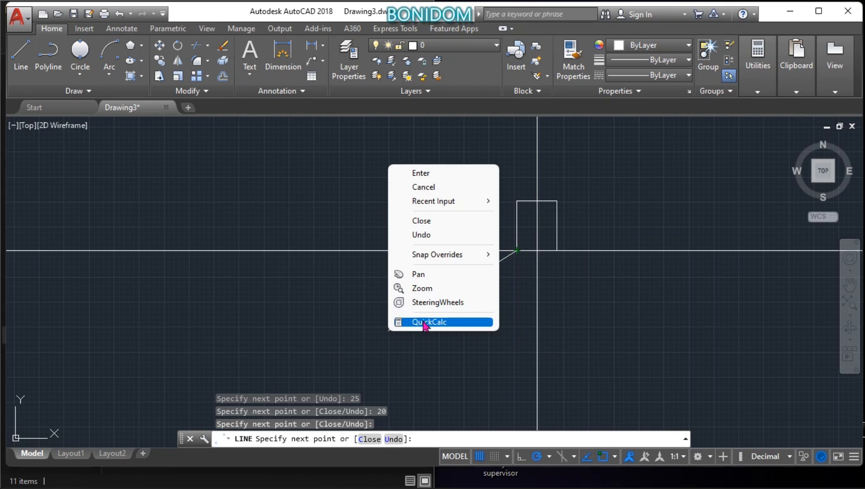
pyautogui.click(421, 174)
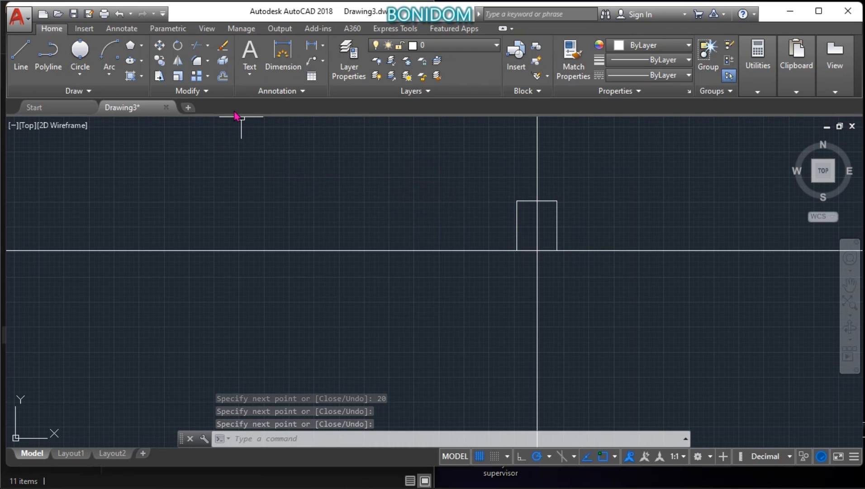
# Step: Mirror the three drawn segments about the horizontal construction line, keeping the source objects
pyautogui.click(178, 62)
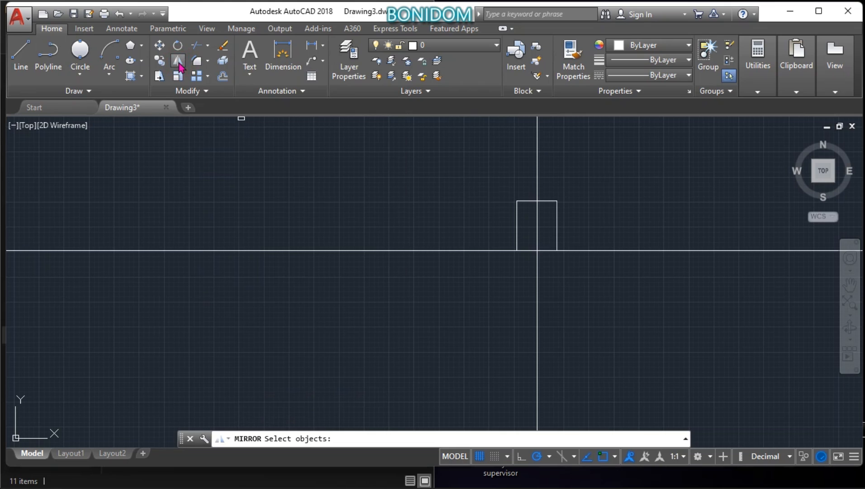
pyautogui.click(516, 229)
pyautogui.click(528, 200)
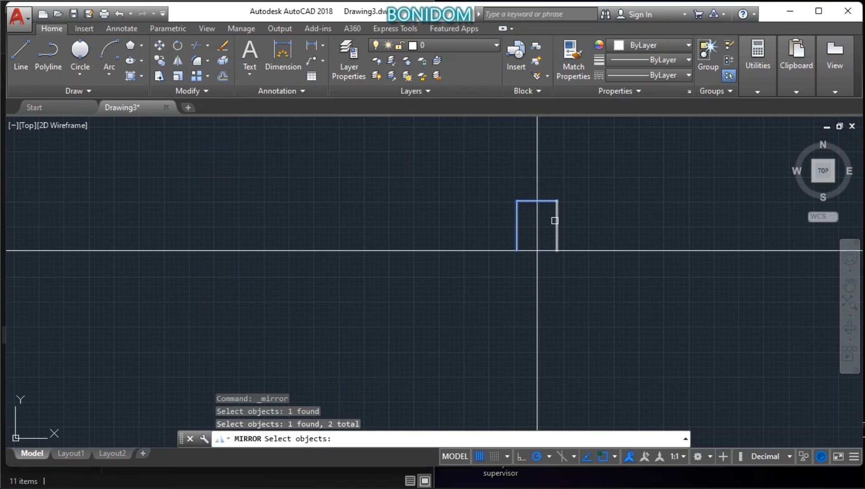
pyautogui.click(557, 219)
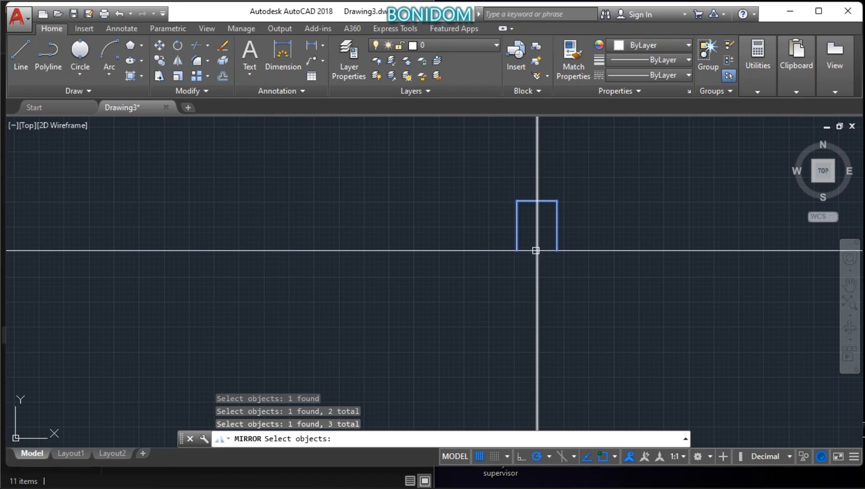
pyautogui.press('Return')
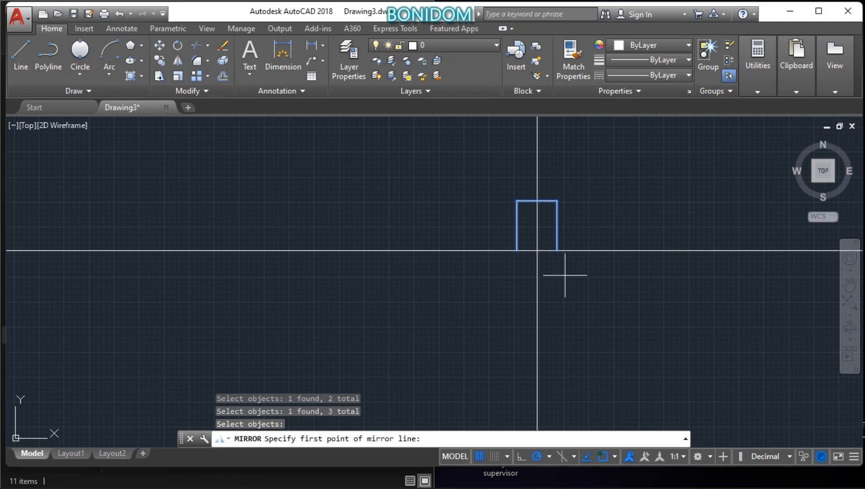
pyautogui.click(537, 250)
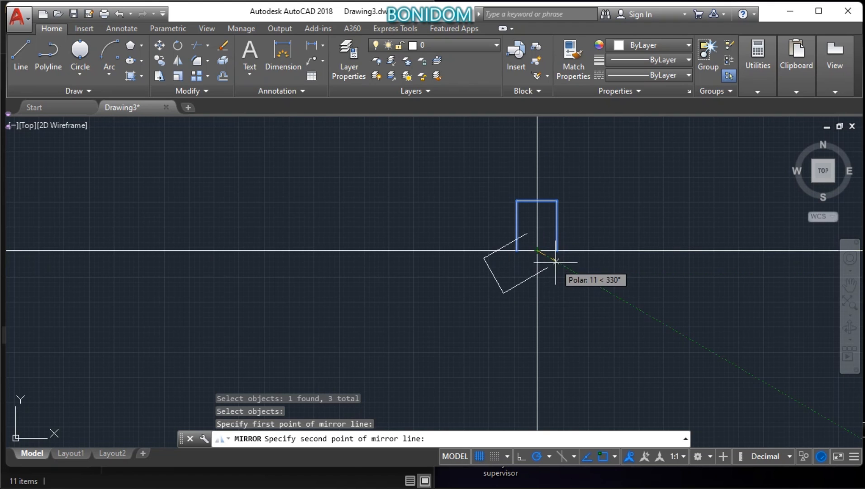
pyautogui.click(578, 250)
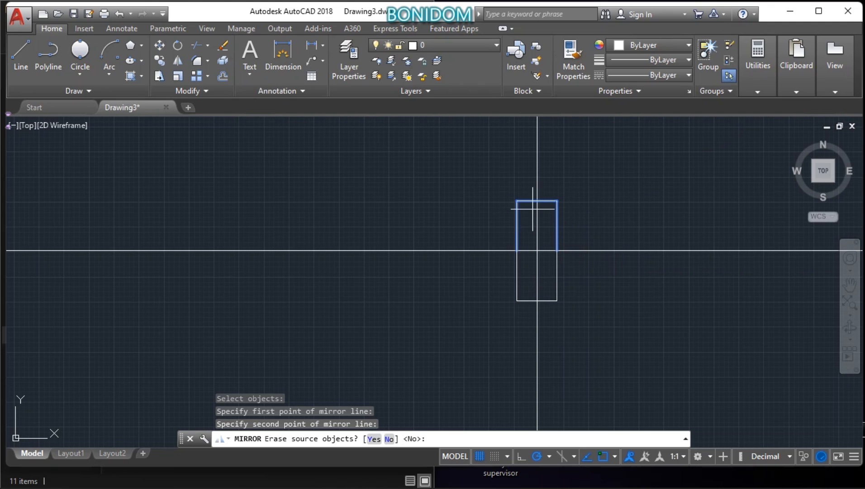
pyautogui.rightClick(323, 206)
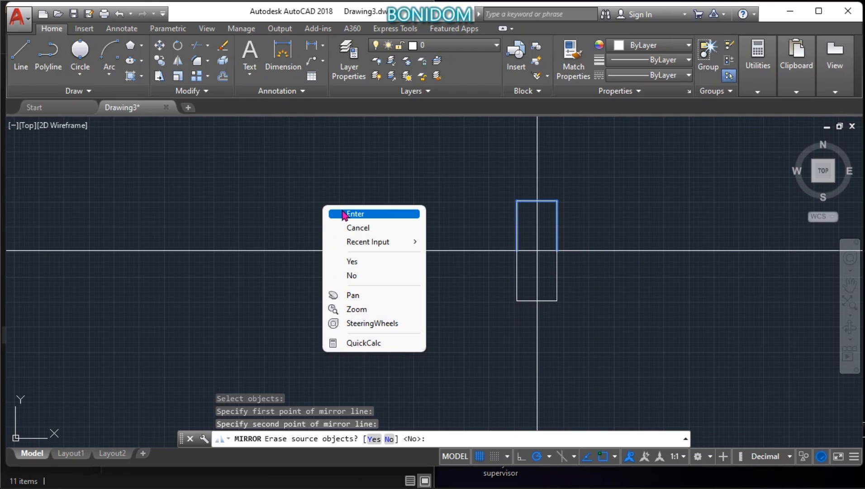
pyautogui.click(339, 213)
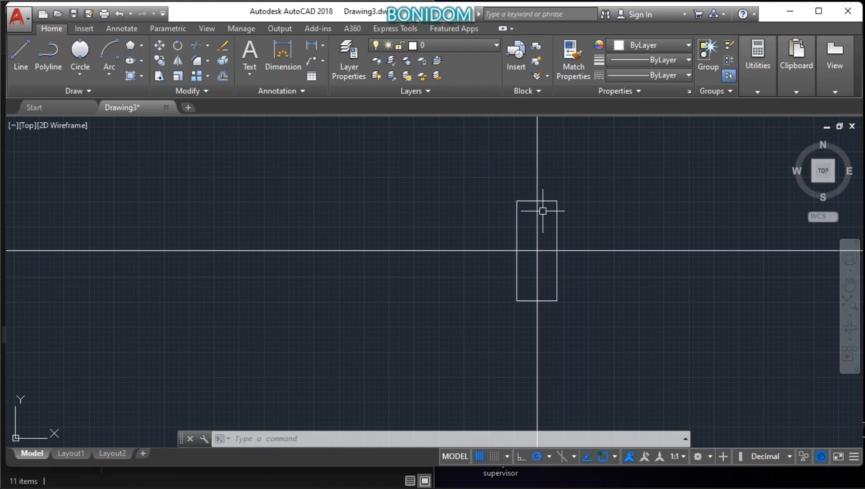
# Step: Offset the rectangle's top edge 20 units downward and its upper left edge 20 units to the right
pyautogui.click(223, 77)
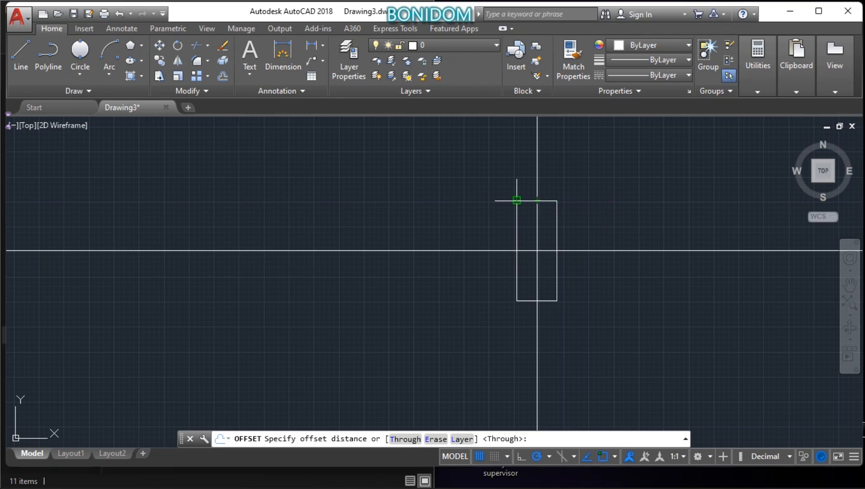
pyautogui.click(515, 200)
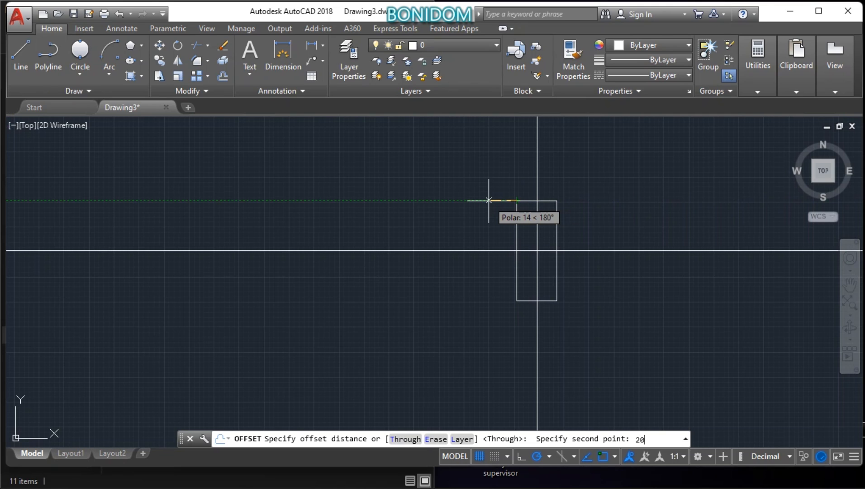
pyautogui.press('Return')
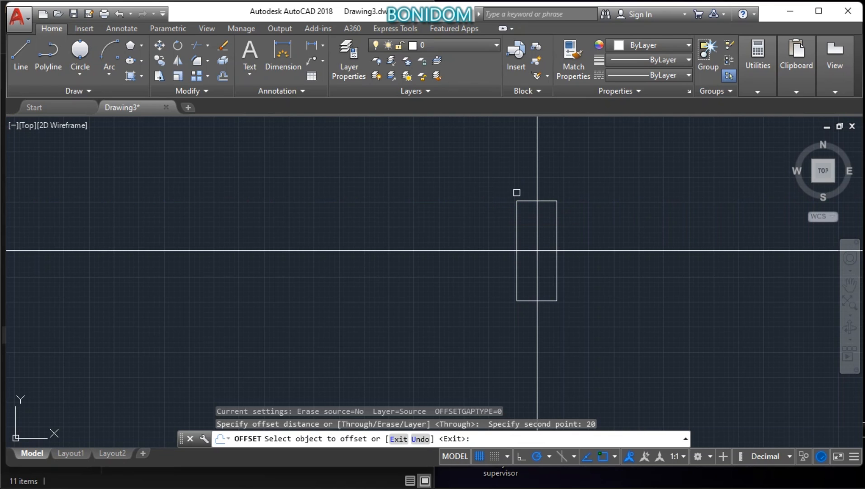
pyautogui.click(525, 200)
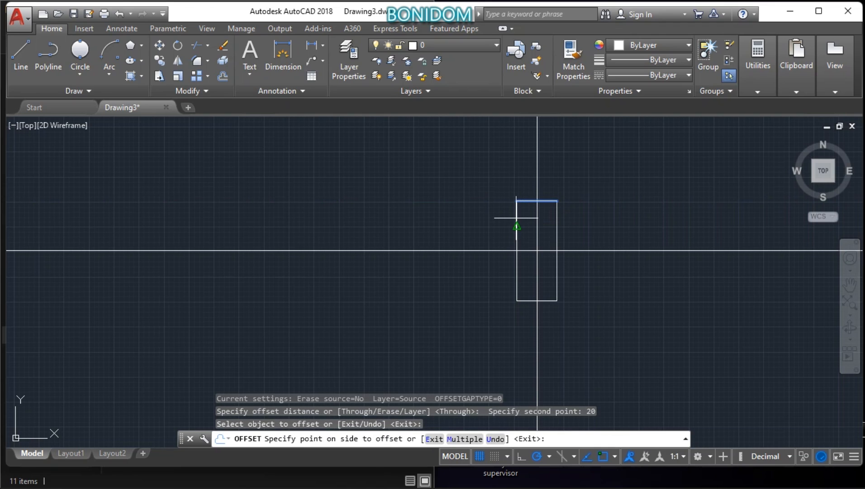
pyautogui.click(516, 218)
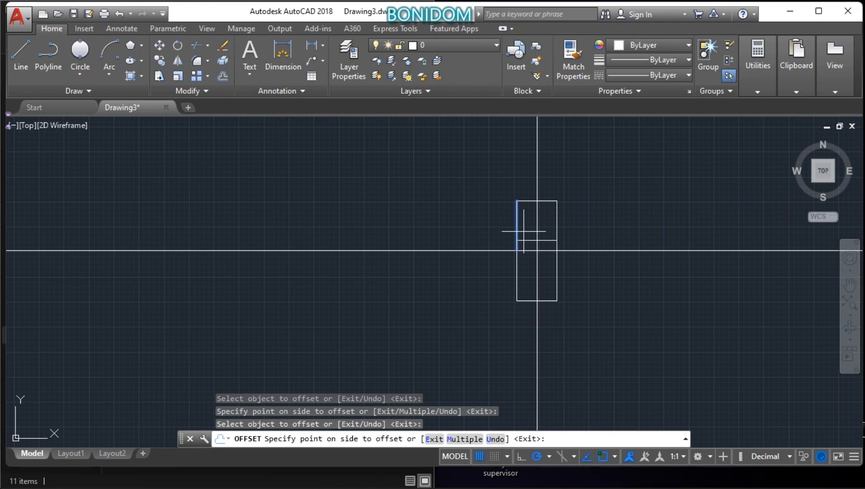
pyautogui.click(524, 227)
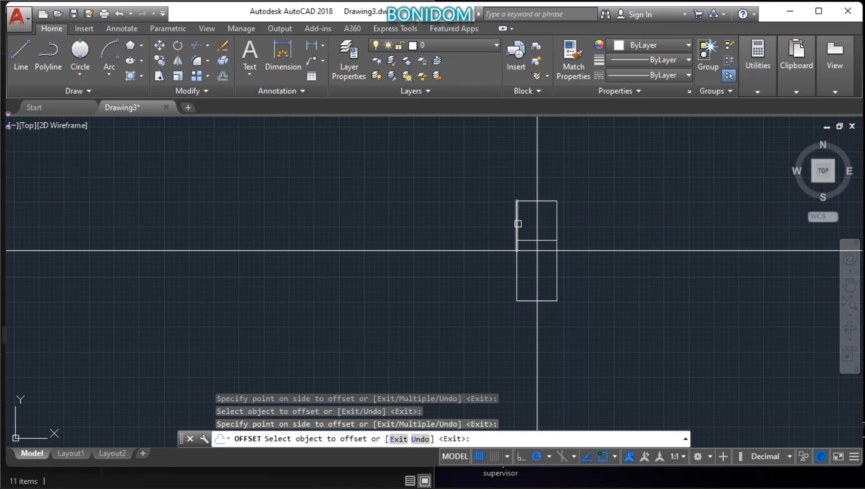
# Step: Offset the upper and lower halves of the rectangle's left edge 20 units to the left
pyautogui.click(500, 205)
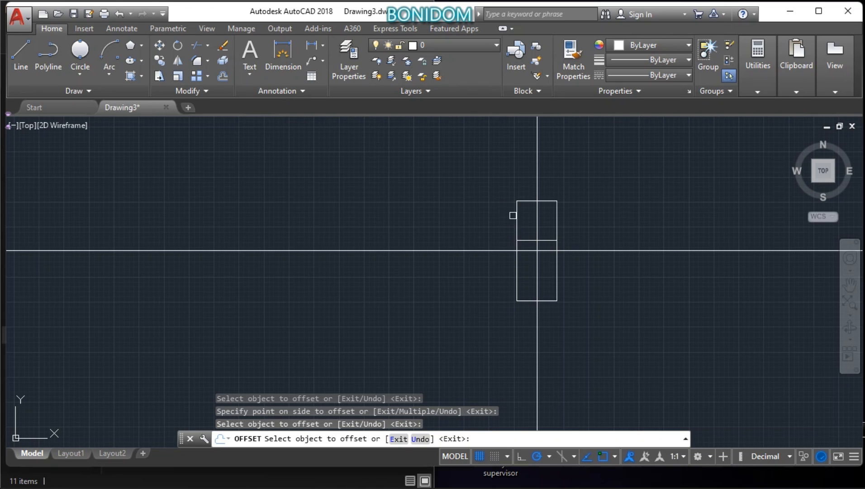
pyautogui.click(525, 217)
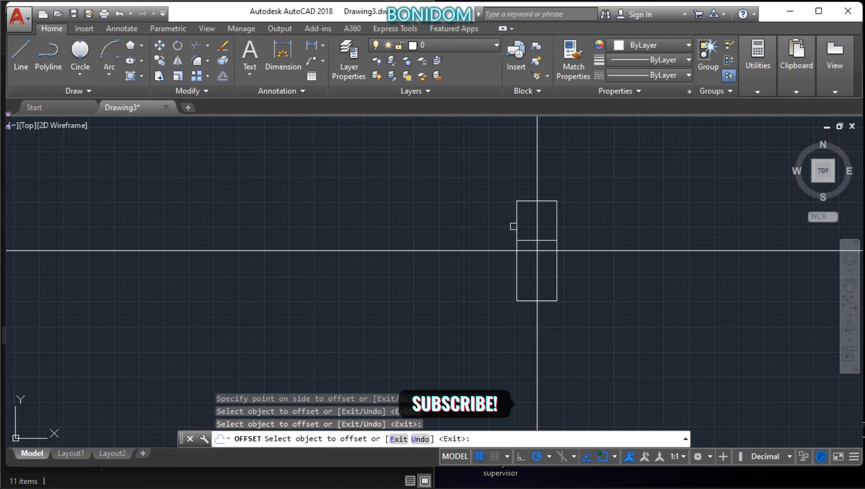
pyautogui.click(519, 224)
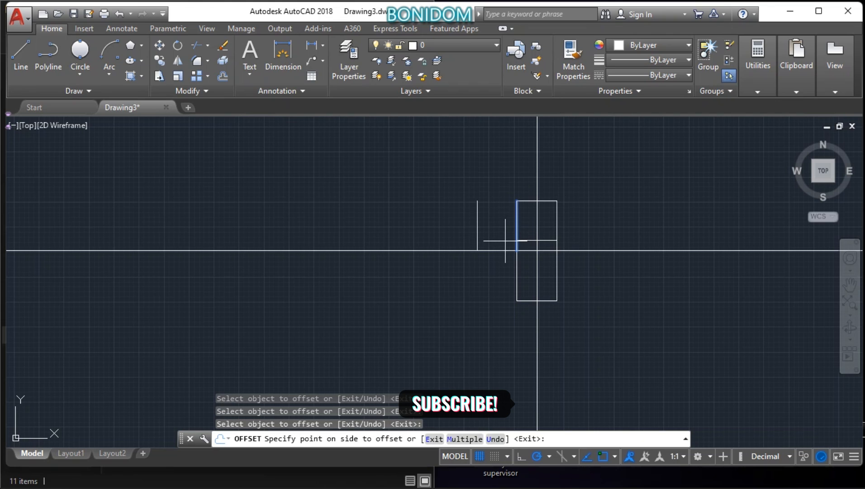
pyautogui.click(505, 241)
pyautogui.click(516, 267)
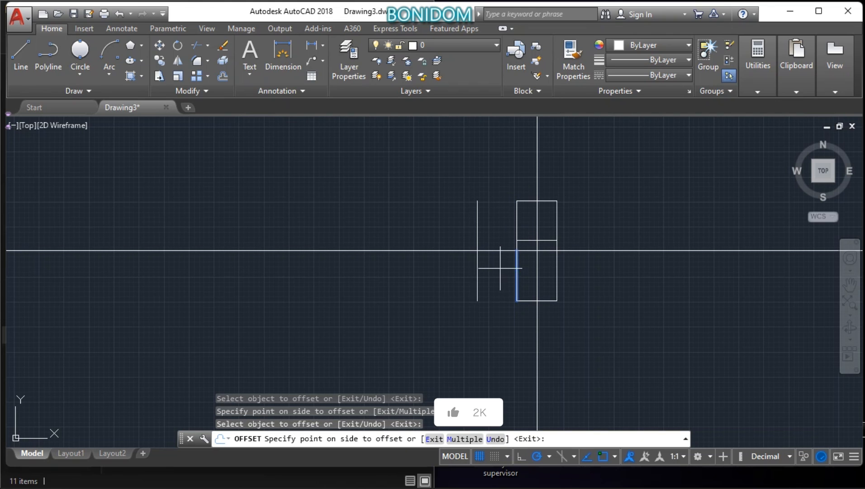
pyautogui.click(500, 269)
# Step: Offset both halves of the newest left vertical line 20 units further left, twice in succession, making the second and third divisions
pyautogui.click(478, 234)
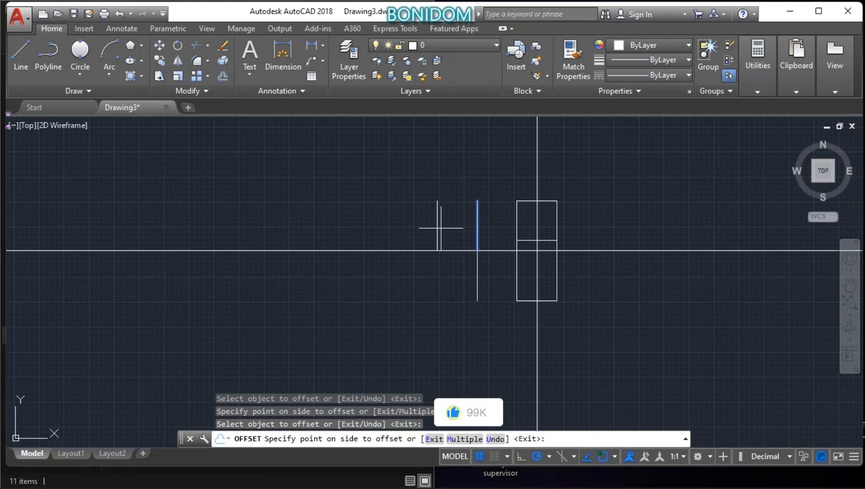
pyautogui.click(441, 228)
pyautogui.click(475, 274)
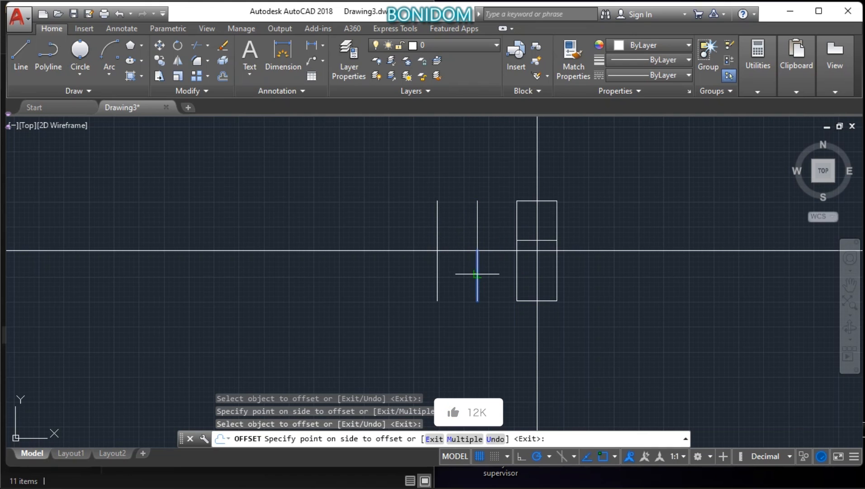
pyautogui.click(433, 275)
pyautogui.click(437, 229)
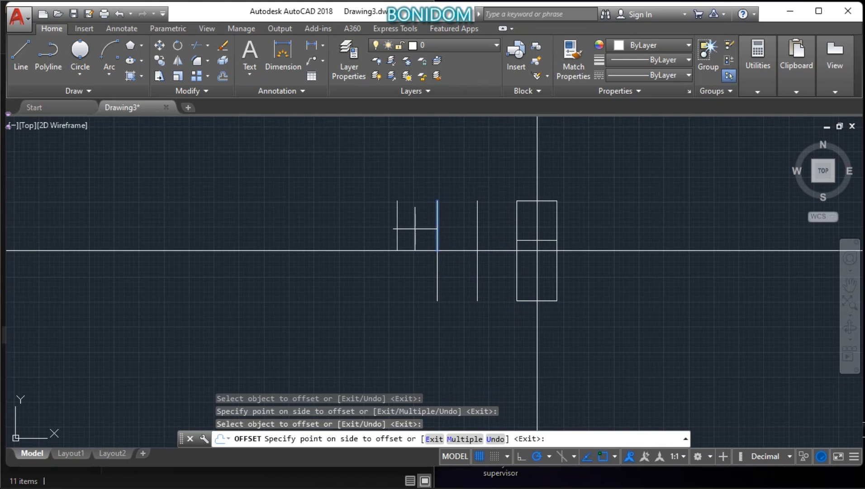
pyautogui.click(416, 233)
pyautogui.click(435, 284)
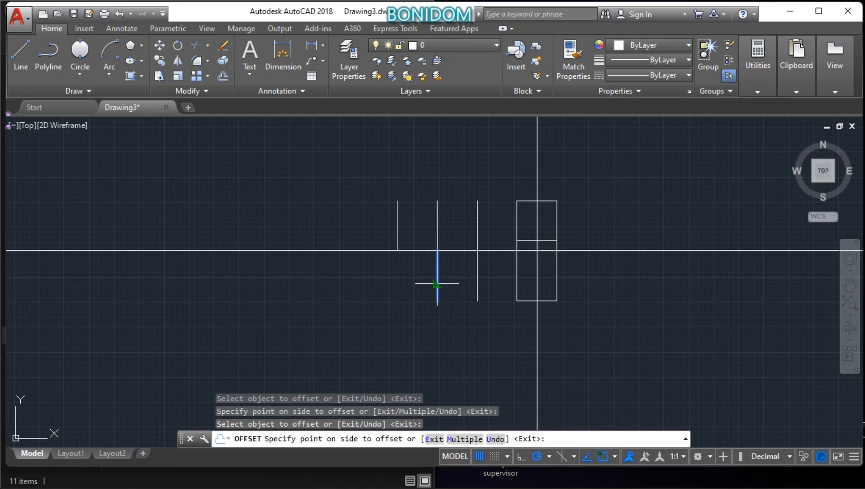
pyautogui.click(380, 284)
# Step: Add the fourth and fifth divisions by offsetting both halves of the leftmost vertical line 20 units to the left each time
pyautogui.click(396, 226)
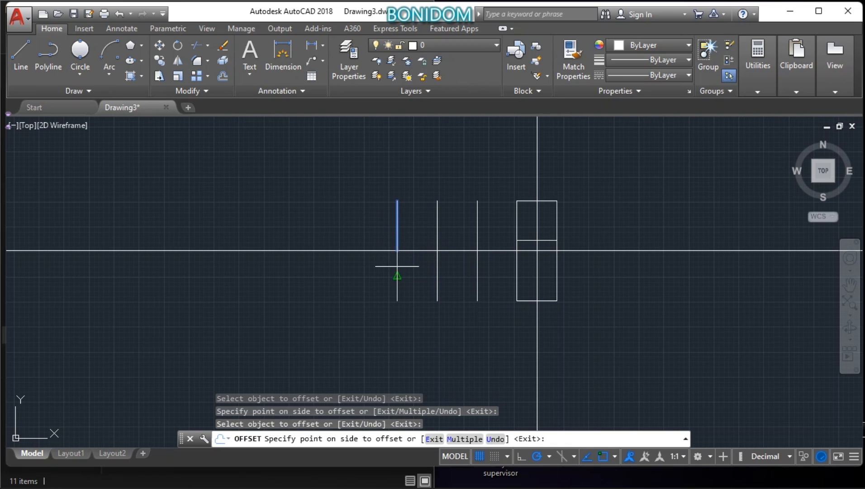
pyautogui.click(362, 222)
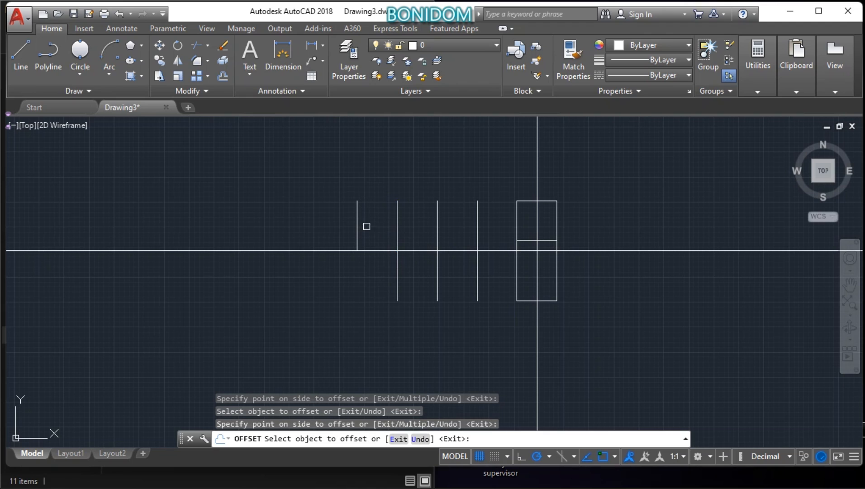
pyautogui.click(397, 273)
pyautogui.click(357, 278)
pyautogui.click(357, 215)
pyautogui.click(336, 221)
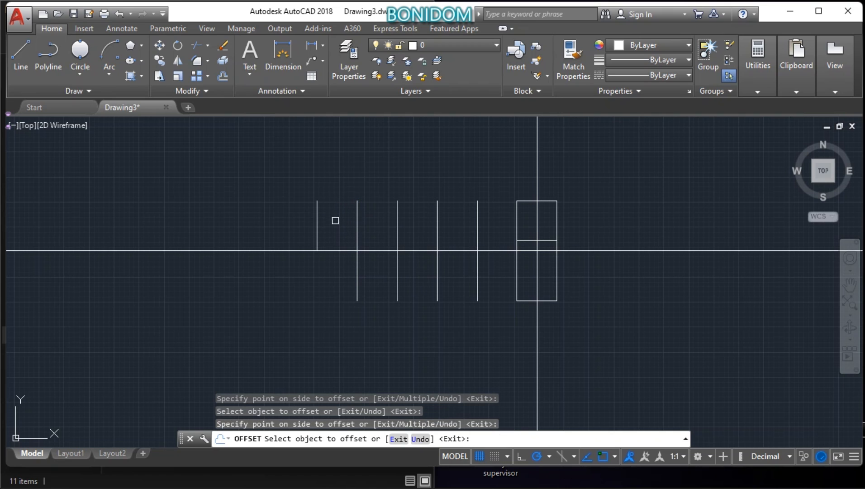
pyautogui.click(355, 277)
pyautogui.click(323, 283)
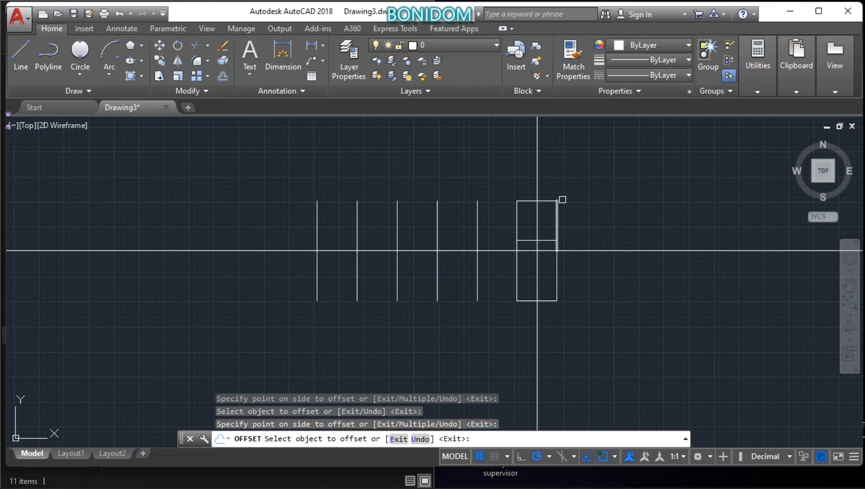
pyautogui.click(529, 200)
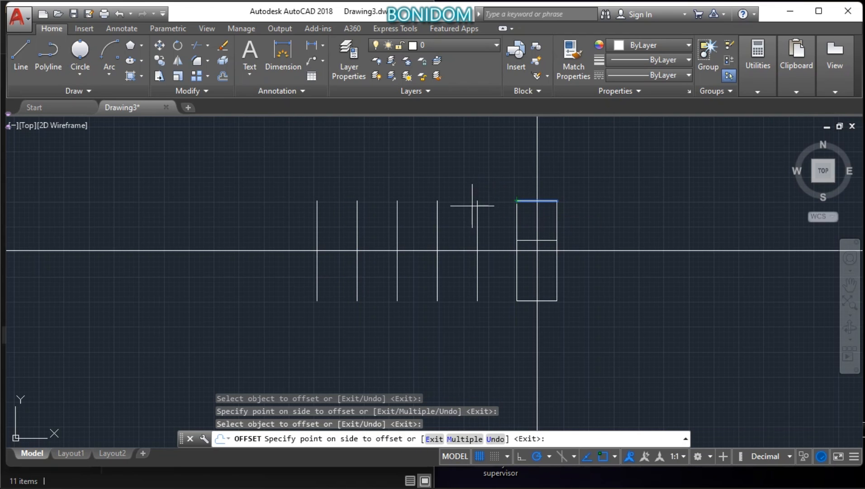
pyautogui.rightClick(473, 184)
pyautogui.click(536, 190)
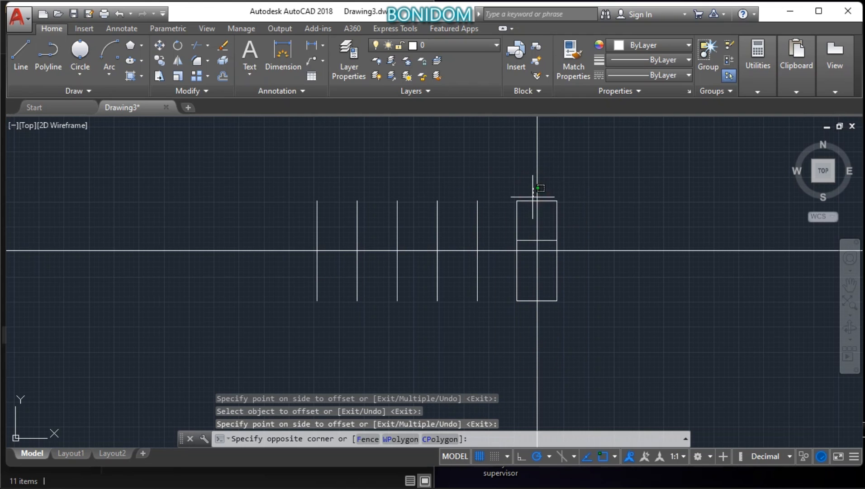
pyautogui.click(516, 178)
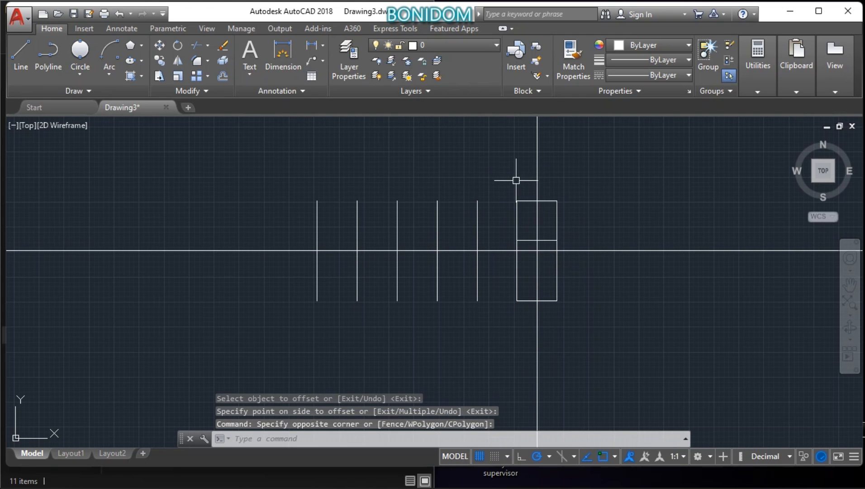
# Step: Erase the horizontal line inside the rectangle just above the horizontal construction line
pyautogui.click(525, 239)
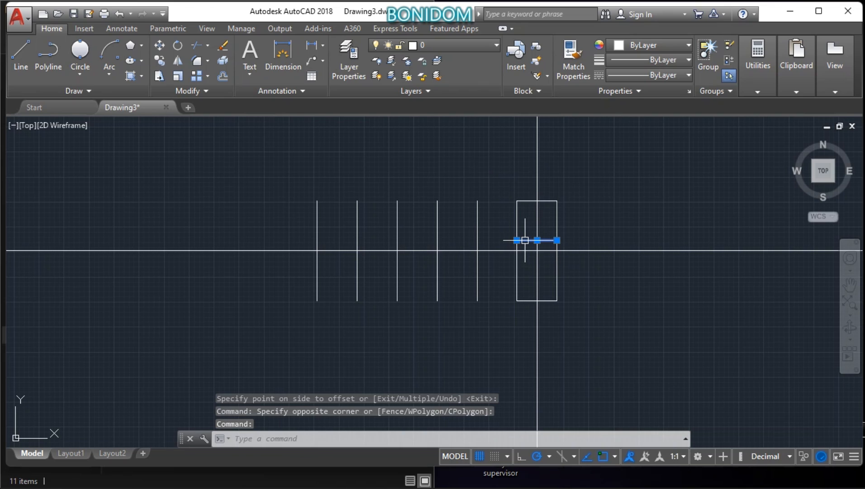
pyautogui.click(223, 46)
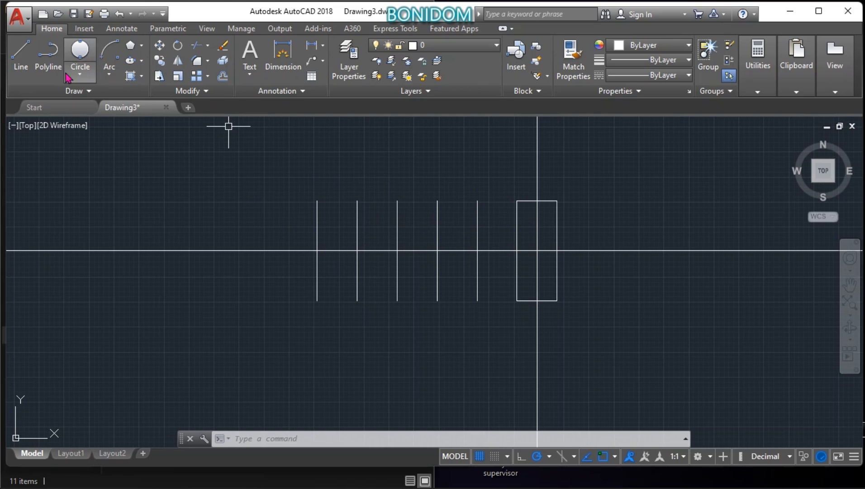
# Step: Draw a line from the top end of the leftmost vertical line to the rectangle's upper left corner
pyautogui.click(21, 52)
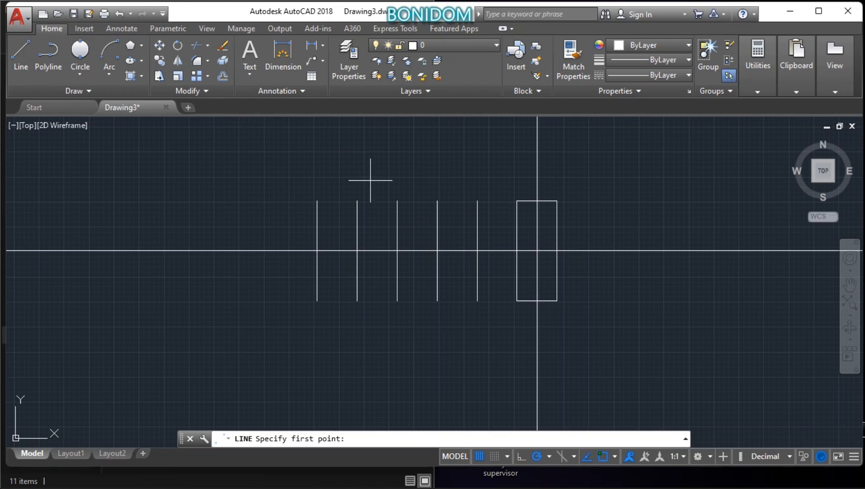
pyautogui.click(321, 197)
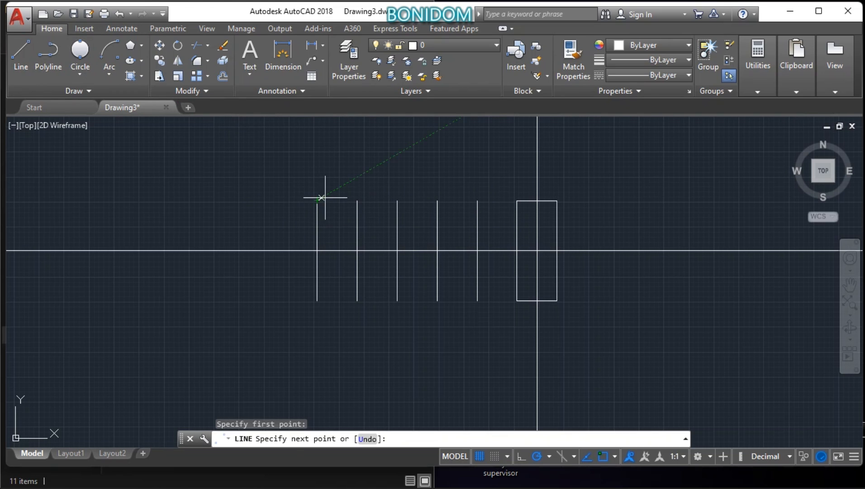
pyautogui.click(518, 200)
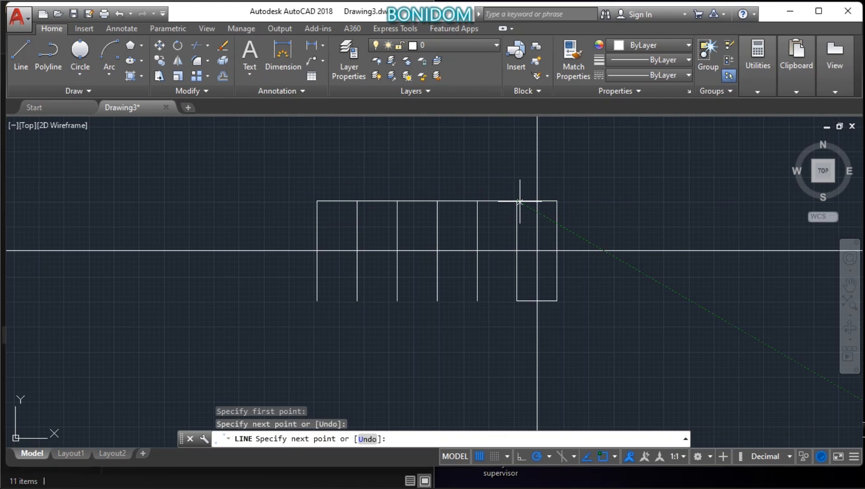
pyautogui.rightClick(480, 150)
pyautogui.click(497, 159)
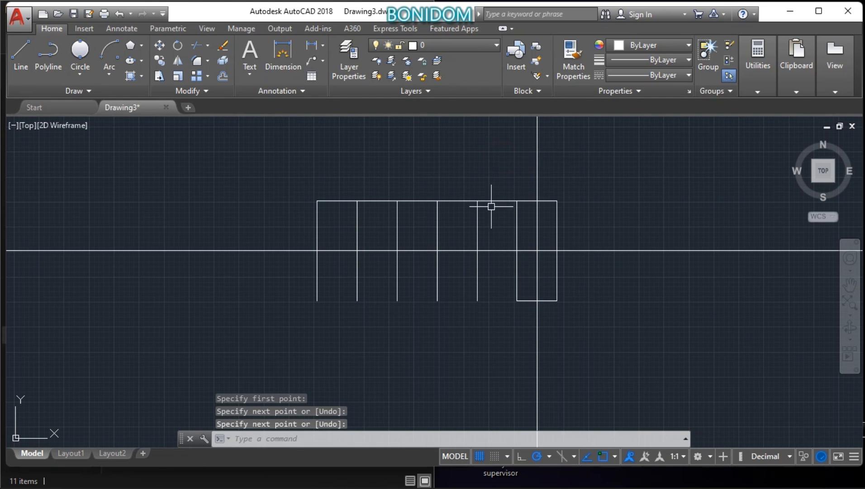
# Step: Draw a line from the rectangle's lower left corner to the bottom end of the leftmost vertical line
pyautogui.click(21, 52)
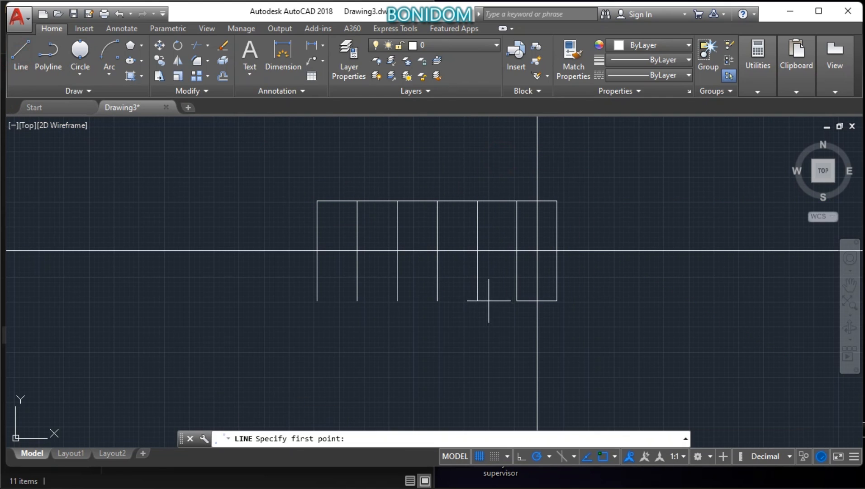
pyautogui.click(517, 301)
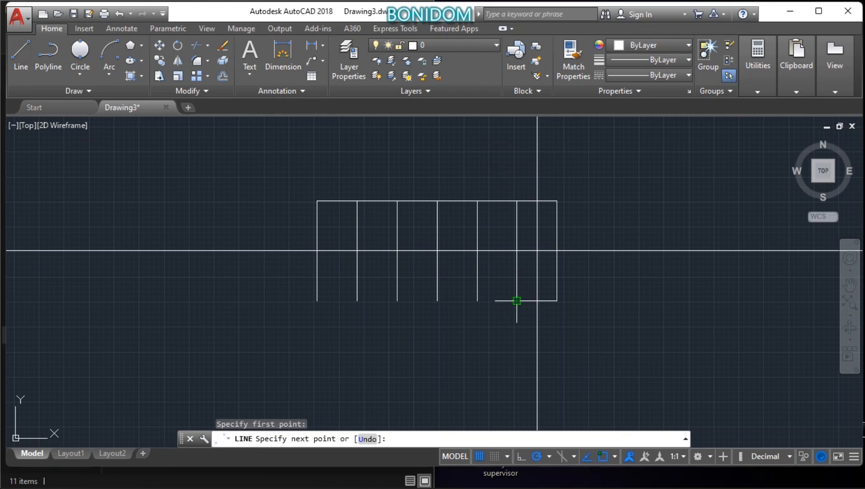
pyautogui.click(317, 300)
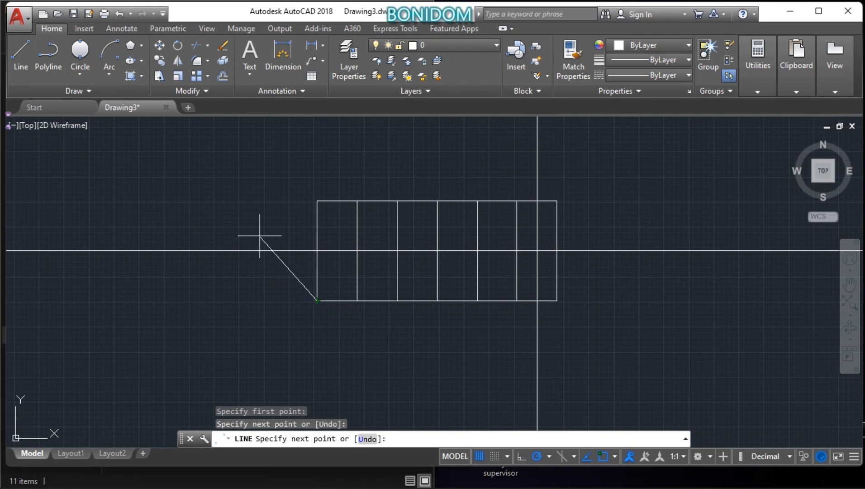
pyautogui.rightClick(248, 183)
pyautogui.click(277, 192)
# Step: Draw a box on top of the original rectangle: from its upper left corner 20 units up, 20 right, and down to its upper right corner
pyautogui.scroll(-2, 467, 319)
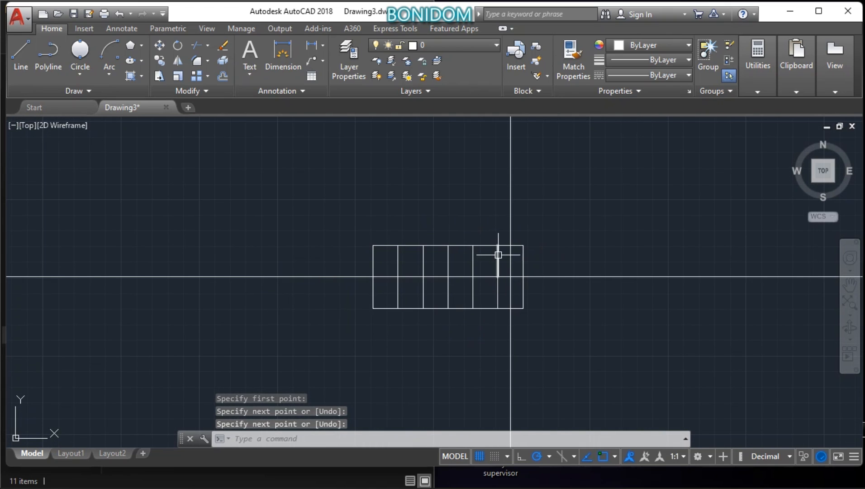
pyautogui.scroll(2, 498, 254)
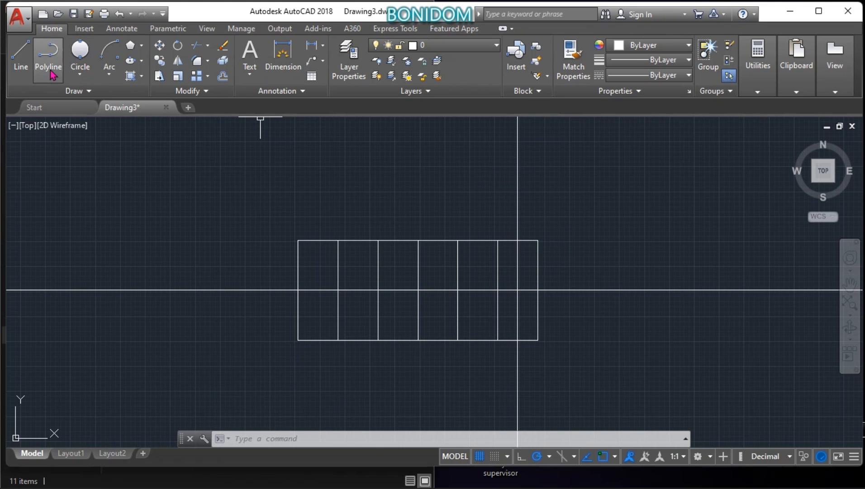
pyautogui.click(24, 63)
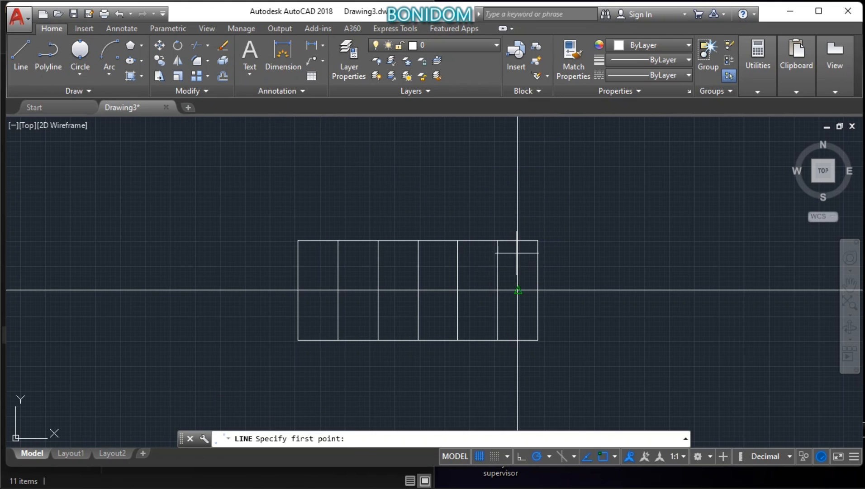
pyautogui.click(497, 240)
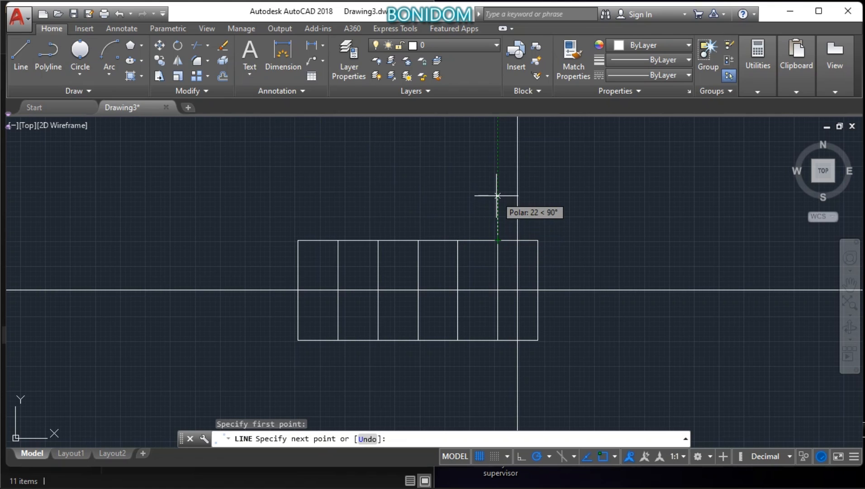
pyautogui.press('Return')
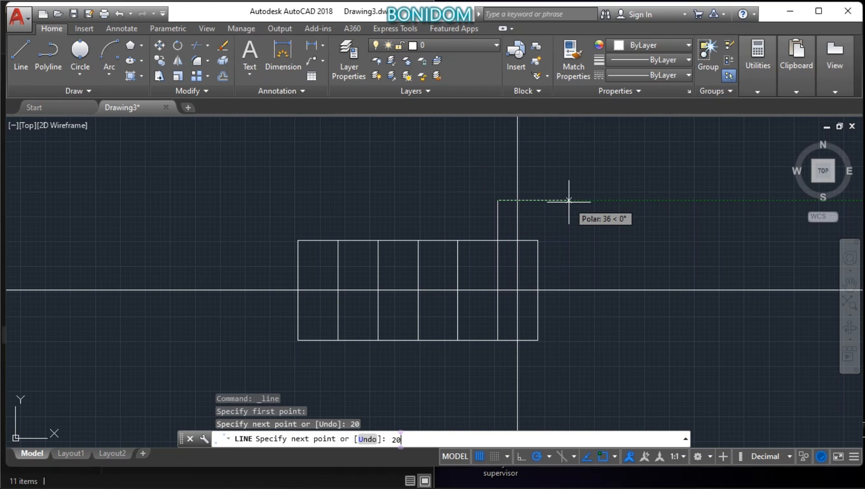
pyautogui.press('Return')
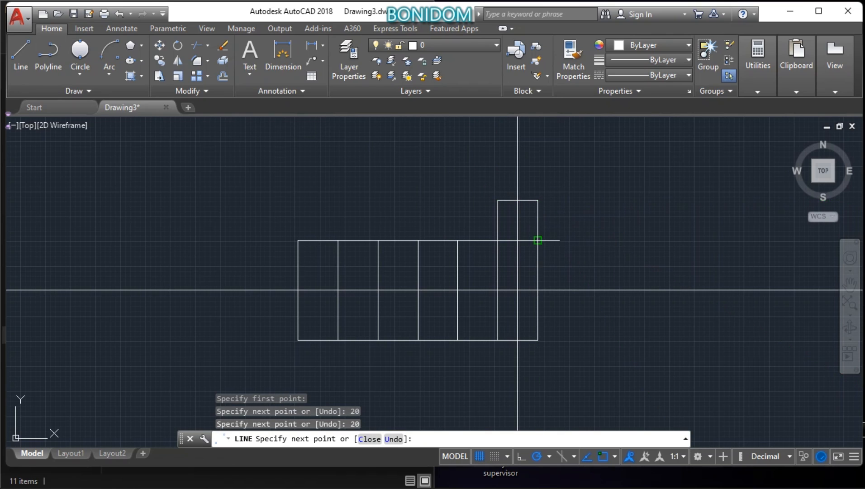
pyautogui.click(537, 240)
pyautogui.rightClick(634, 231)
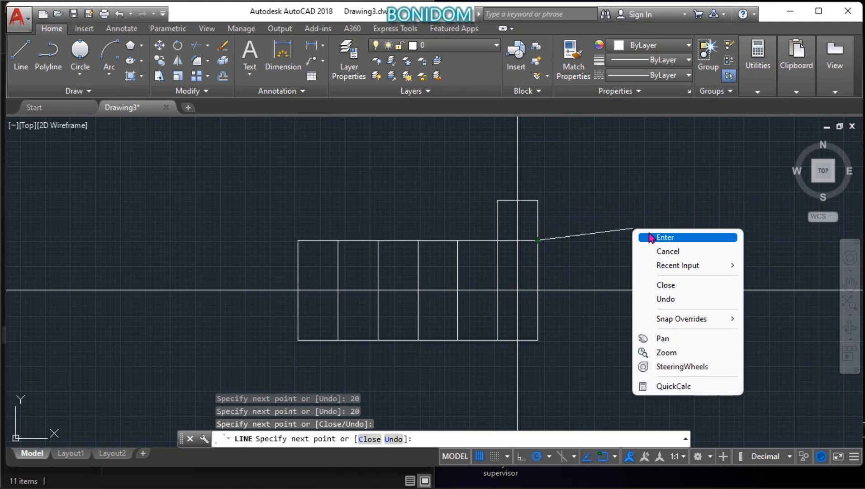
pyautogui.click(651, 237)
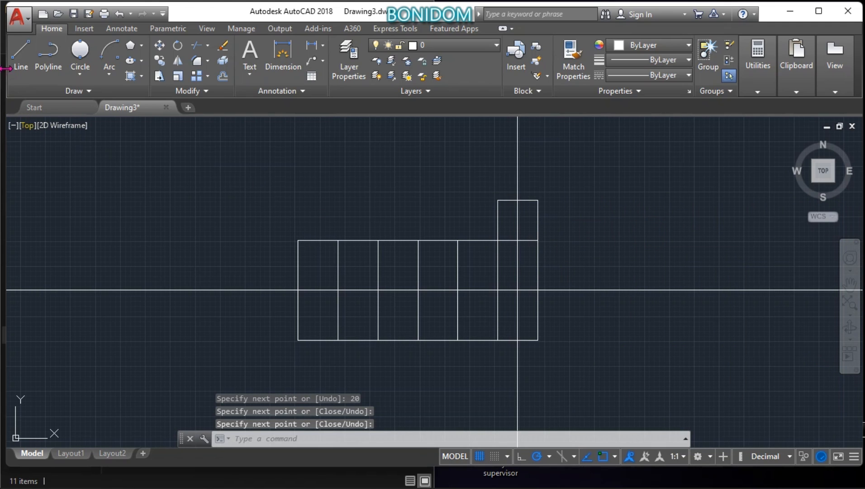
pyautogui.click(18, 57)
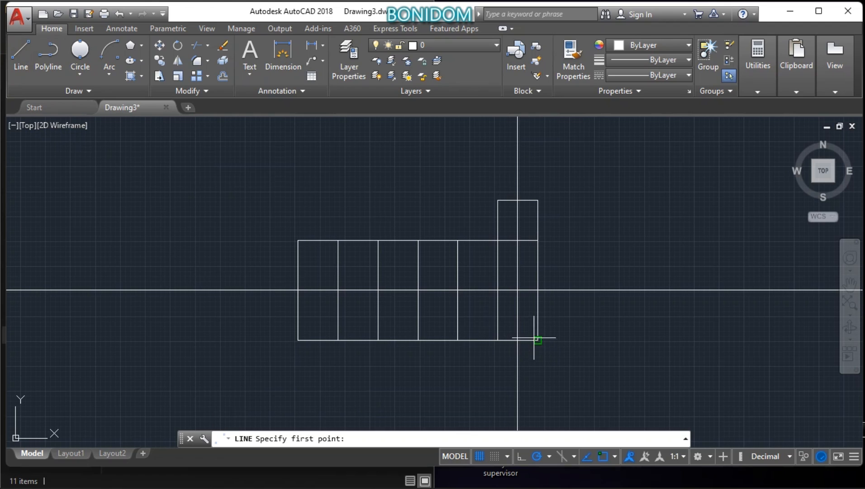
pyautogui.click(537, 240)
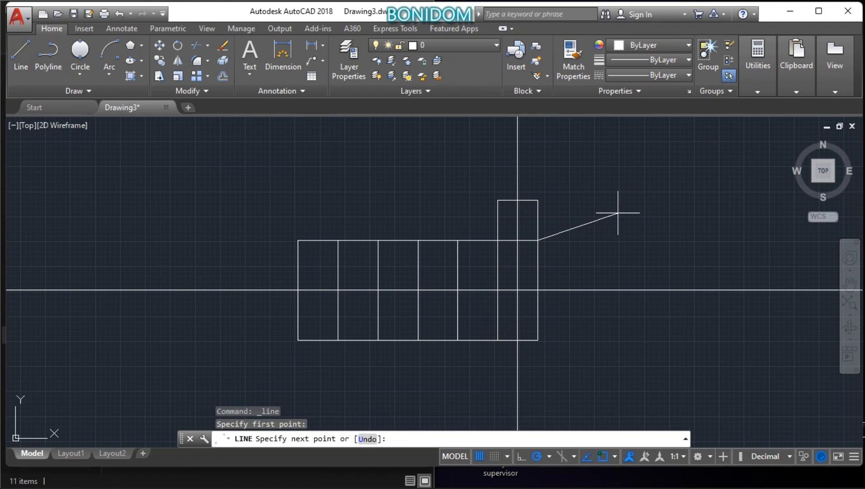
pyautogui.rightClick(604, 221)
pyautogui.click(614, 222)
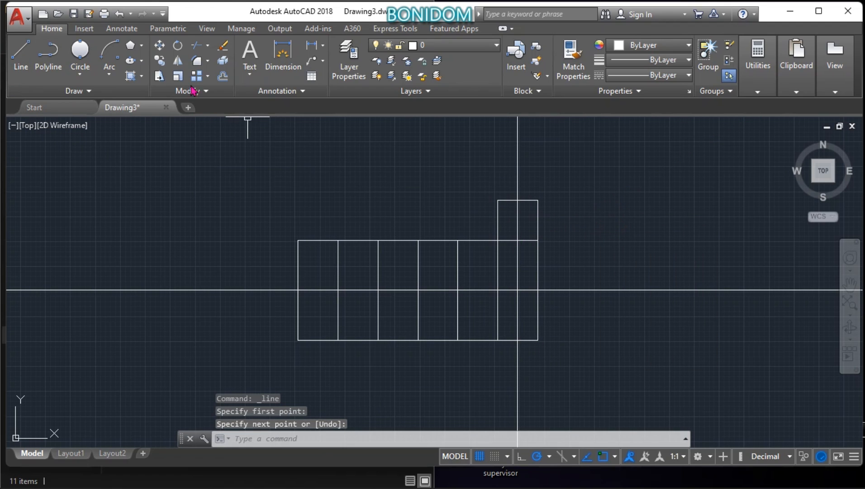
# Step: Mirror the three lines of the upper box across the horizontal construction line, keeping the source objects
pyautogui.click(179, 61)
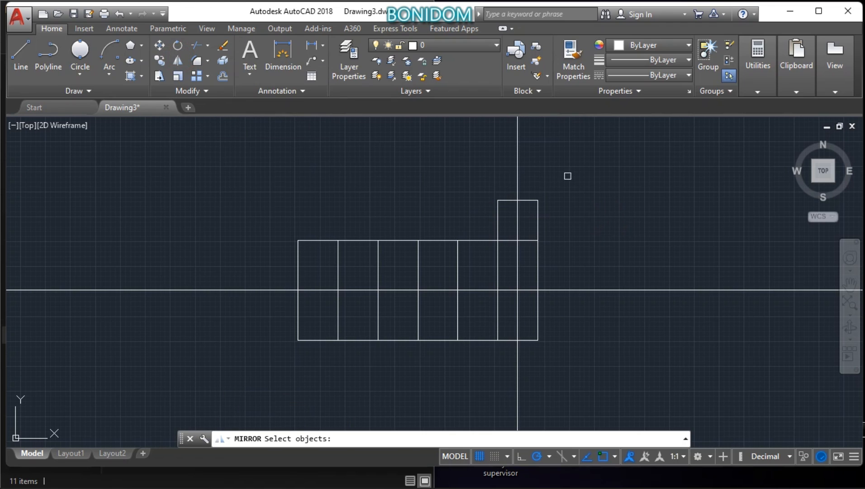
pyautogui.click(538, 219)
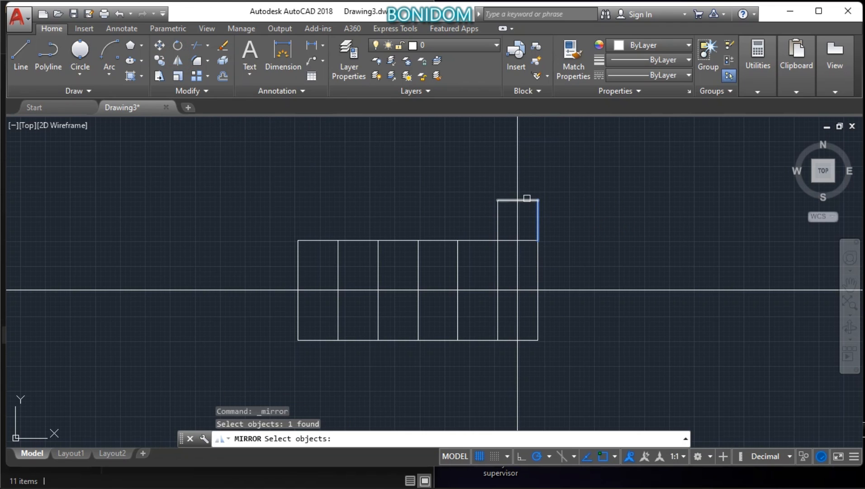
pyautogui.click(527, 198)
pyautogui.click(496, 211)
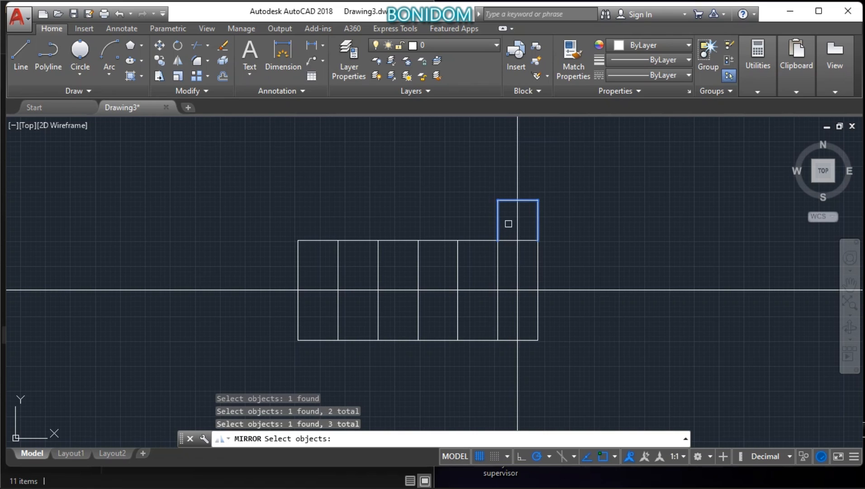
pyautogui.press('Return')
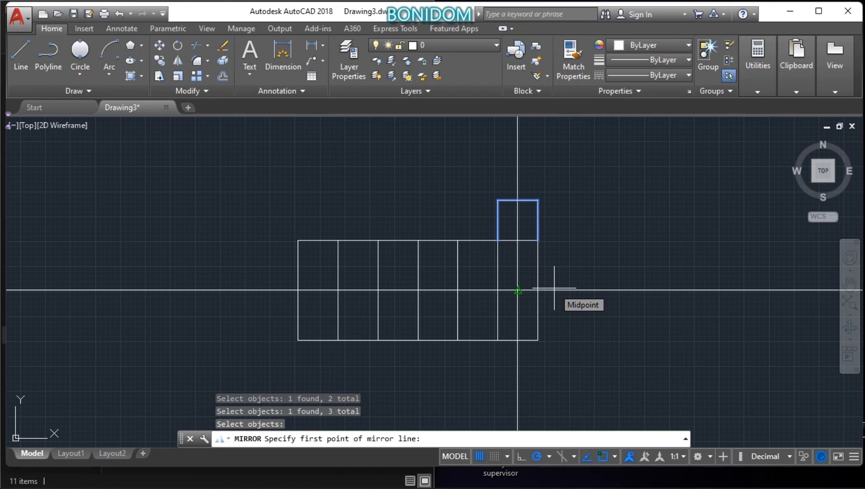
pyautogui.click(518, 290)
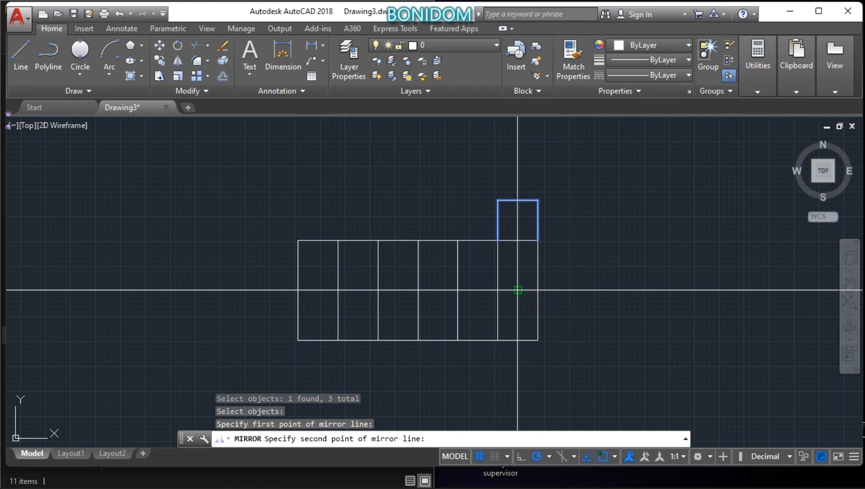
pyautogui.click(554, 290)
pyautogui.rightClick(617, 240)
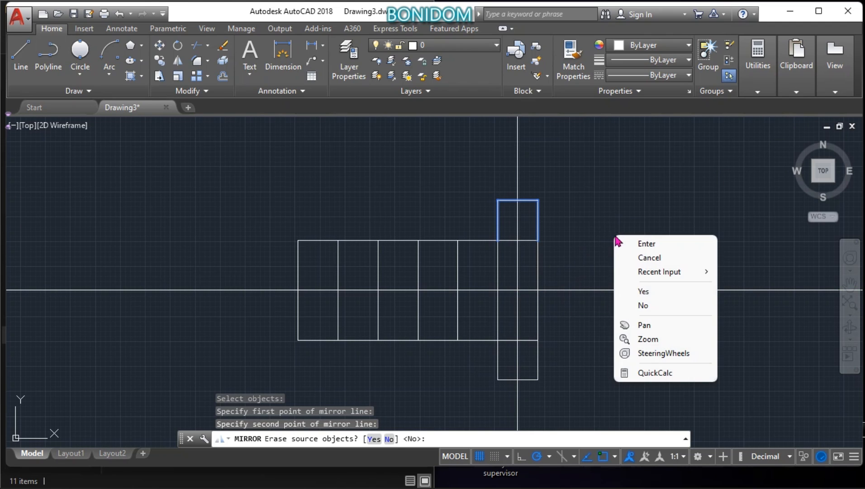
pyautogui.click(650, 243)
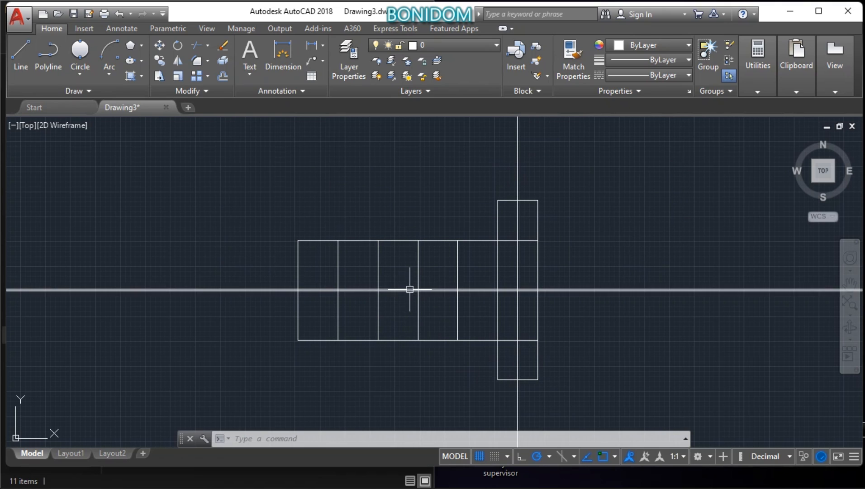
# Step: With the whole figure as cutting edges, trim the upper, middle and lower horizontal segments of the second rectangle from the left
pyautogui.click(196, 46)
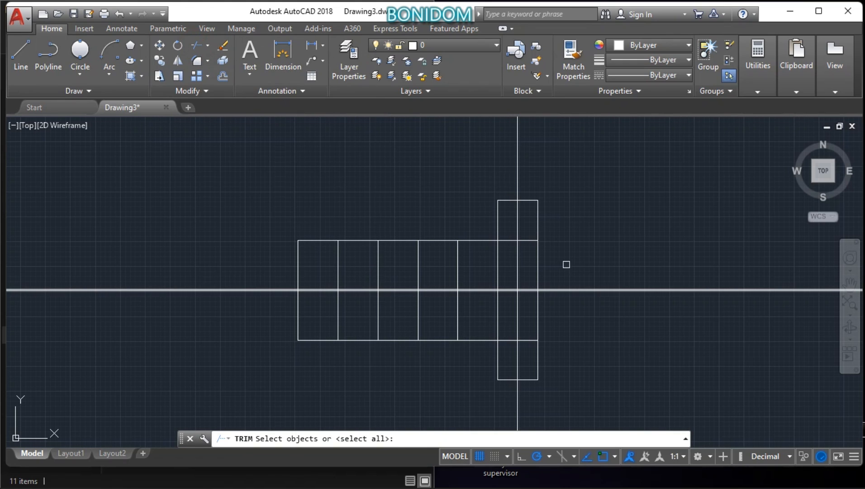
pyautogui.click(572, 408)
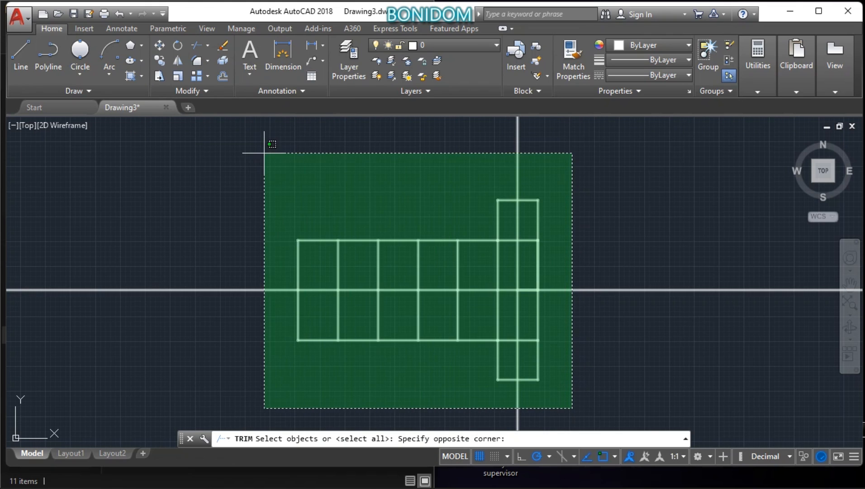
pyautogui.click(264, 153)
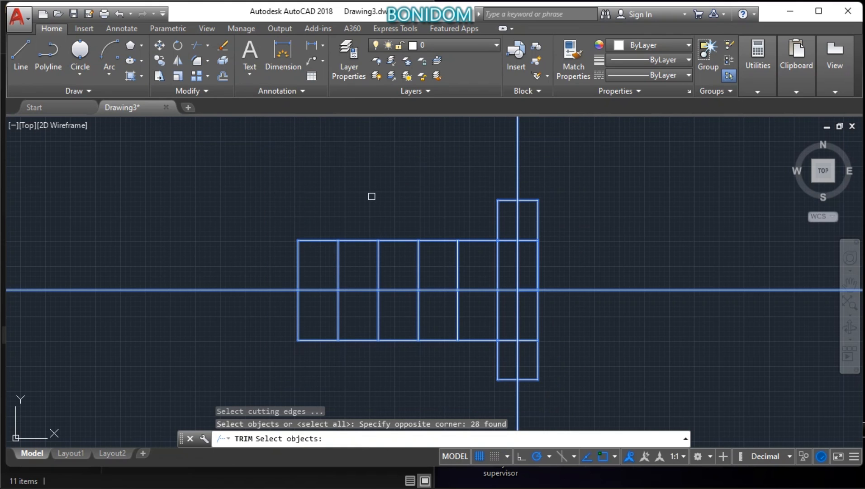
pyautogui.press('Return')
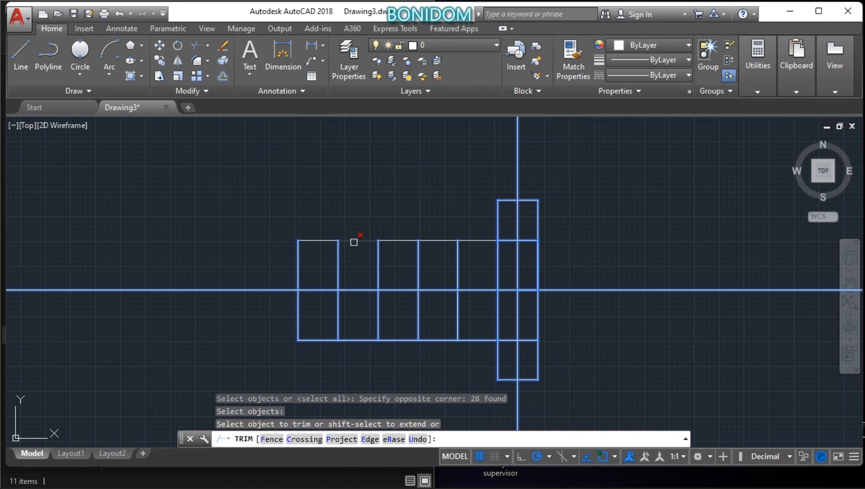
pyautogui.click(354, 240)
pyautogui.click(355, 288)
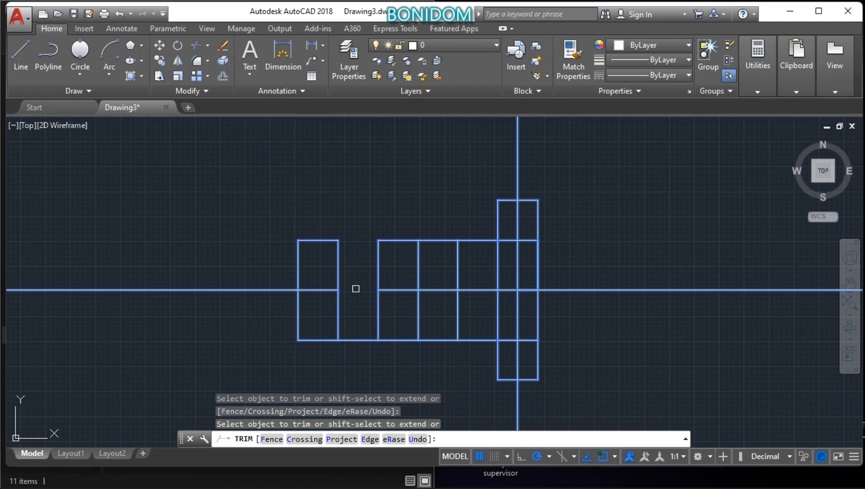
pyautogui.click(359, 336)
pyautogui.click(375, 310)
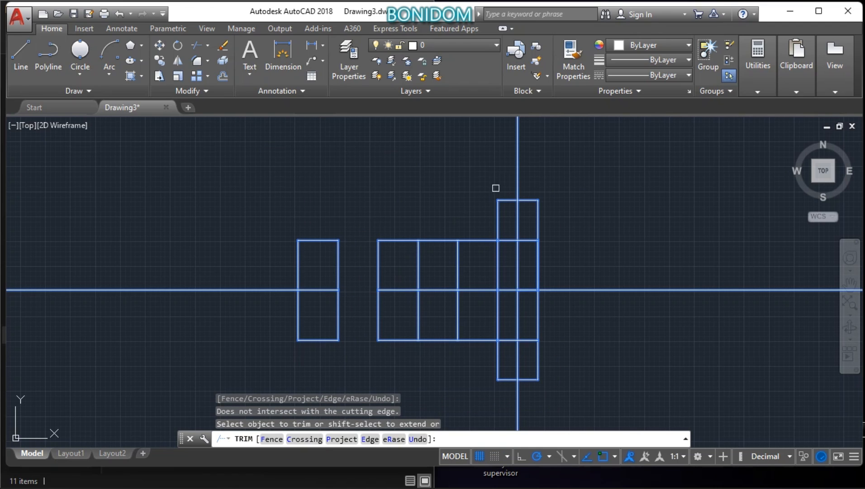
# Step: Trim the construction lines' outer ends above the upper box, right of the figure and below the lower box
pyautogui.click(514, 174)
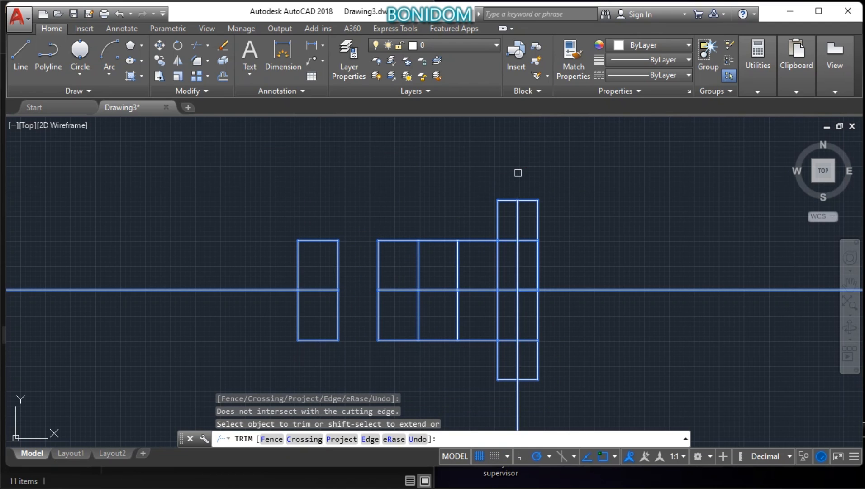
pyautogui.click(567, 289)
pyautogui.click(539, 381)
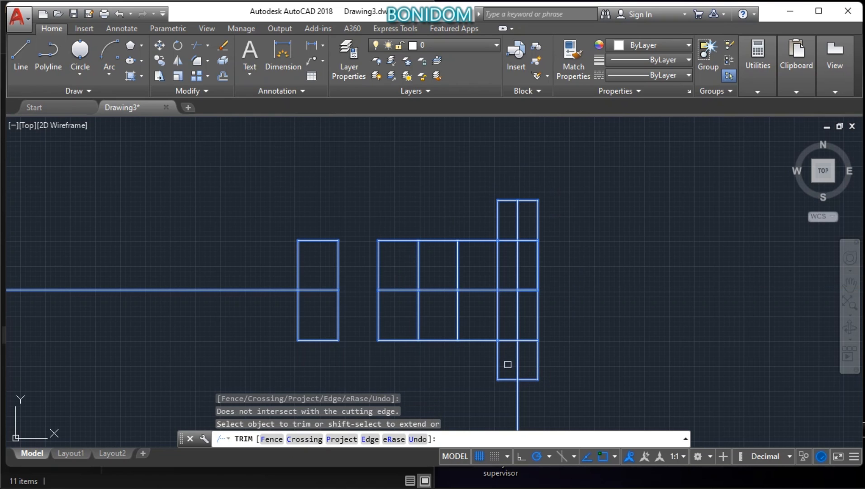
pyautogui.click(518, 395)
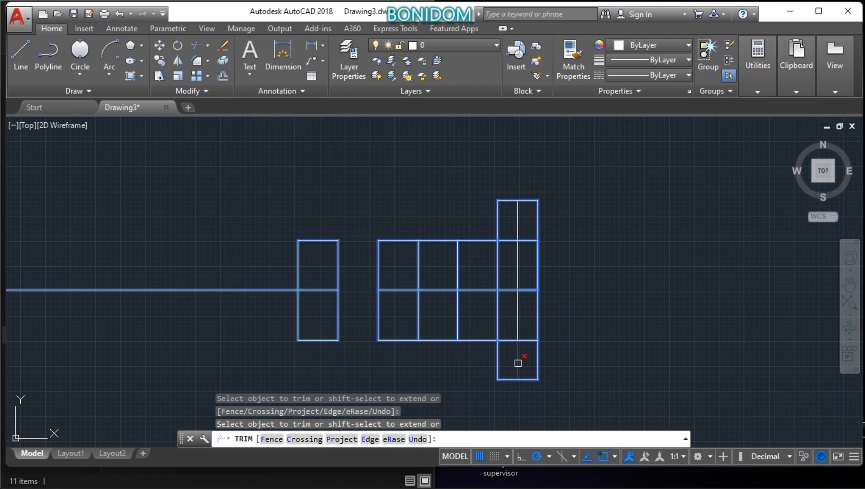
# Step: Trim the vertical construction line inside the tall rightmost column and erase its remaining piece in the upper box
pyautogui.click(518, 316)
pyautogui.click(519, 271)
pyautogui.click(518, 257)
pyautogui.click(514, 218)
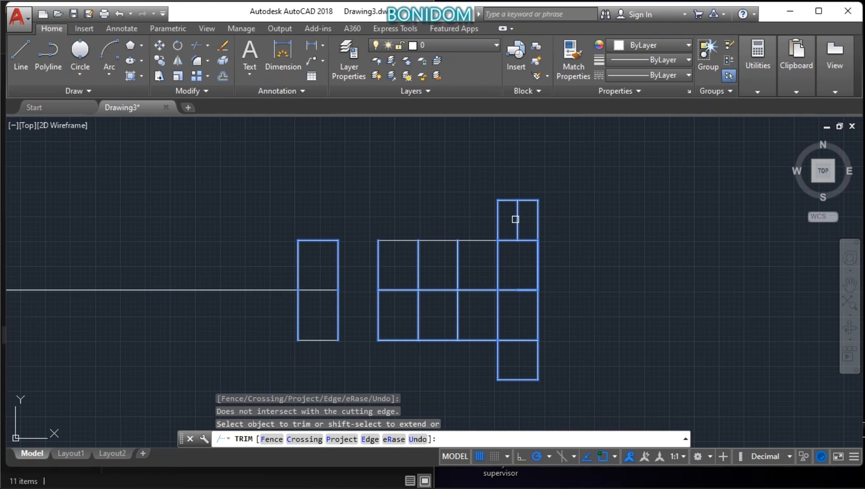
pyautogui.rightClick(625, 221)
pyautogui.click(632, 230)
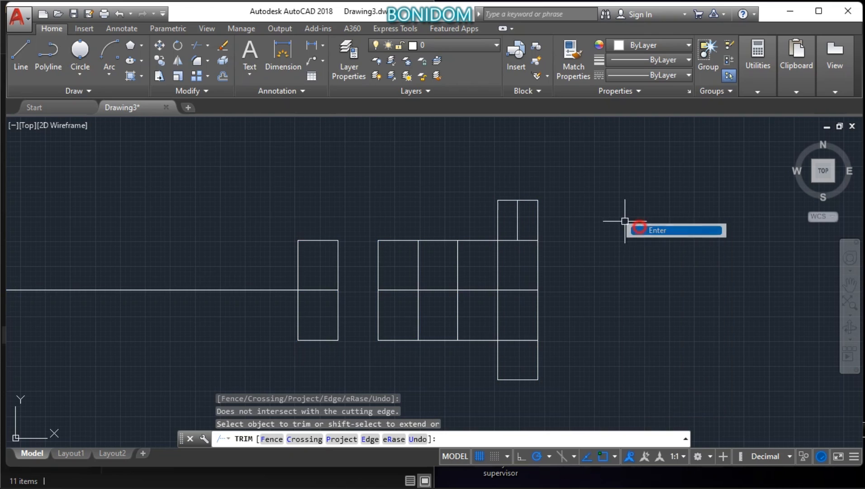
pyautogui.click(518, 220)
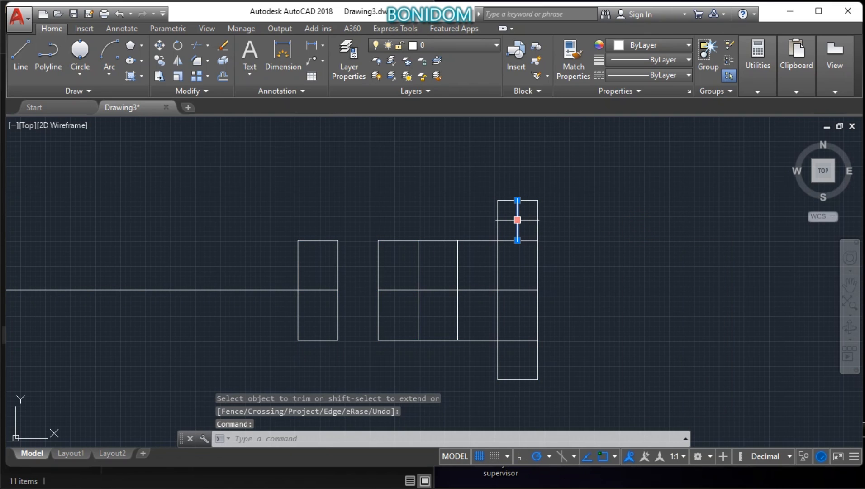
pyautogui.press('Delete')
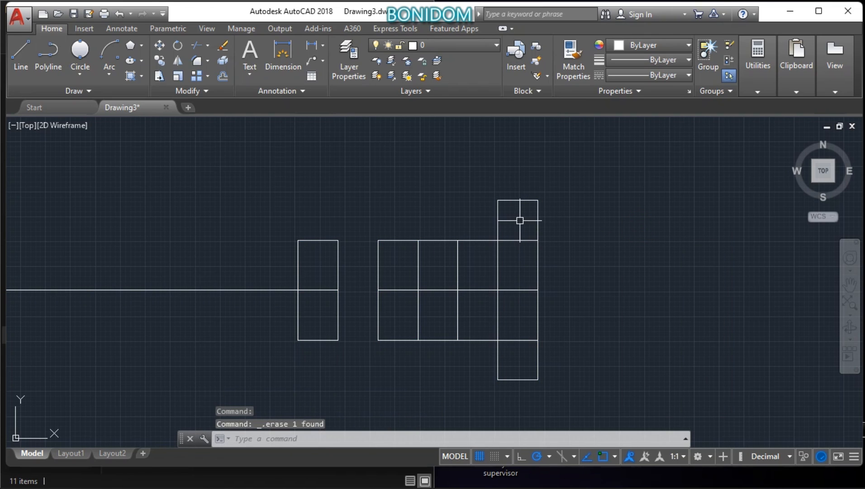
# Step: Trim the part of the horizontal construction line that extends left of the detached leftmost rectangle, using that rectangle as cutting edges
pyautogui.click(347, 370)
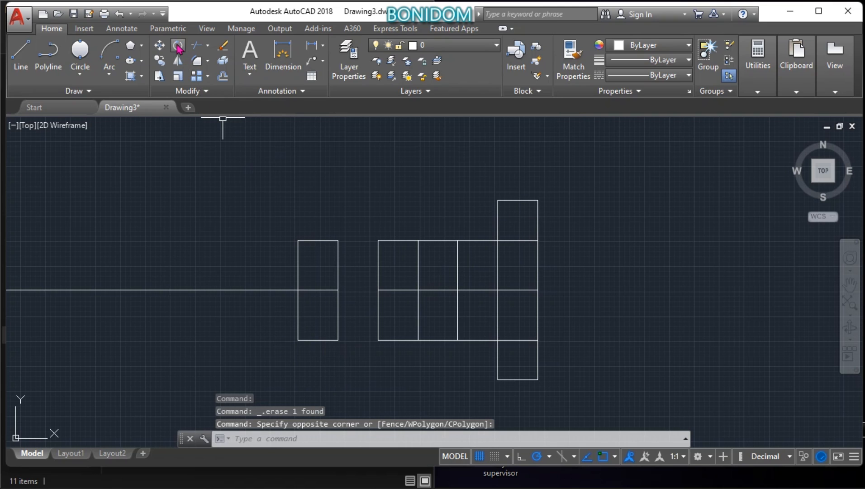
pyautogui.click(200, 48)
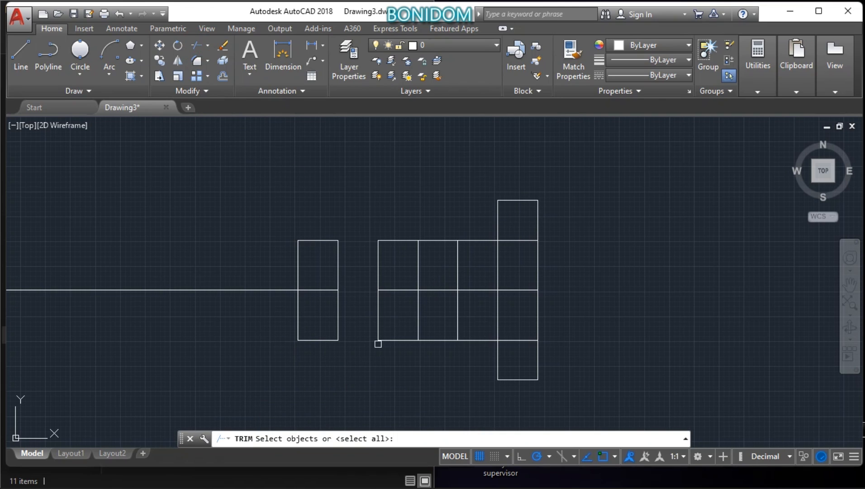
pyautogui.click(351, 374)
pyautogui.click(270, 199)
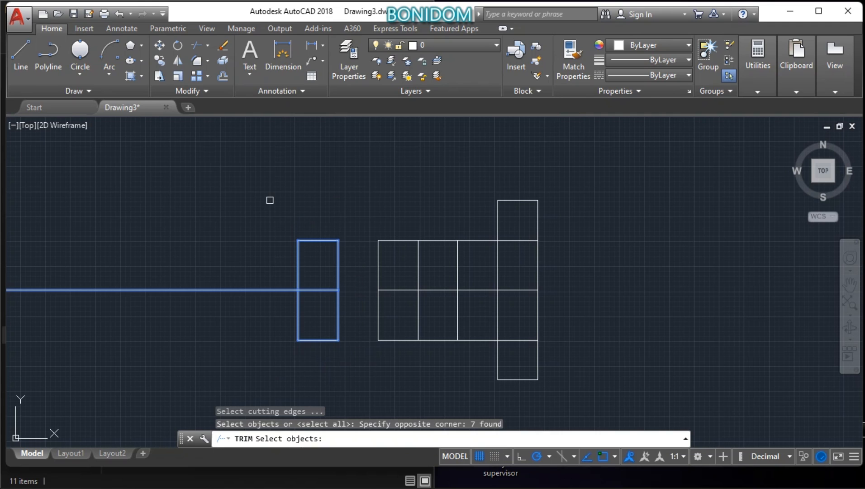
pyautogui.press('Return')
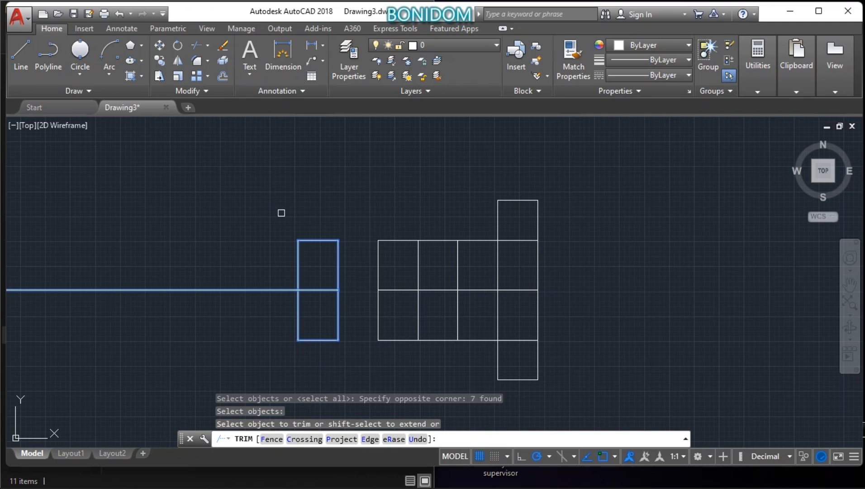
pyautogui.click(271, 286)
pyautogui.rightClick(262, 273)
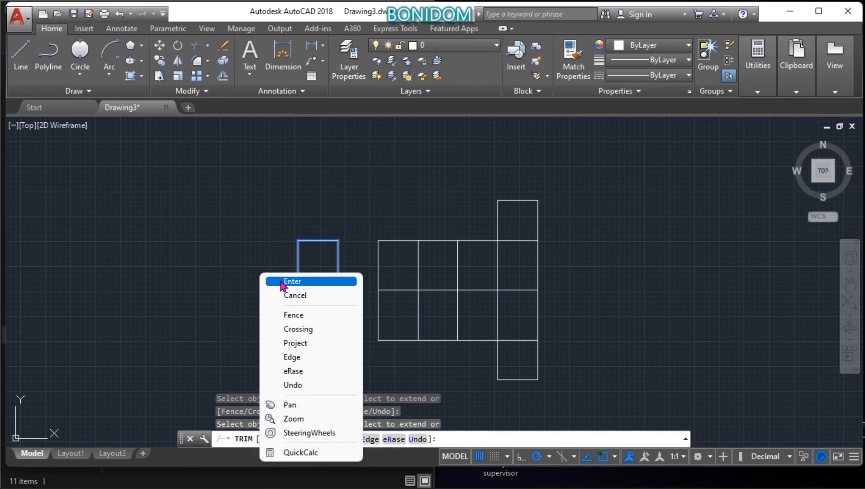
pyautogui.click(281, 282)
# Step: Draw a separate rectangle in the empty area right of the figure, placing its opposite corner at a distance of 200
pyautogui.scroll(-5, 349, 274)
pyautogui.scroll(3, 416, 255)
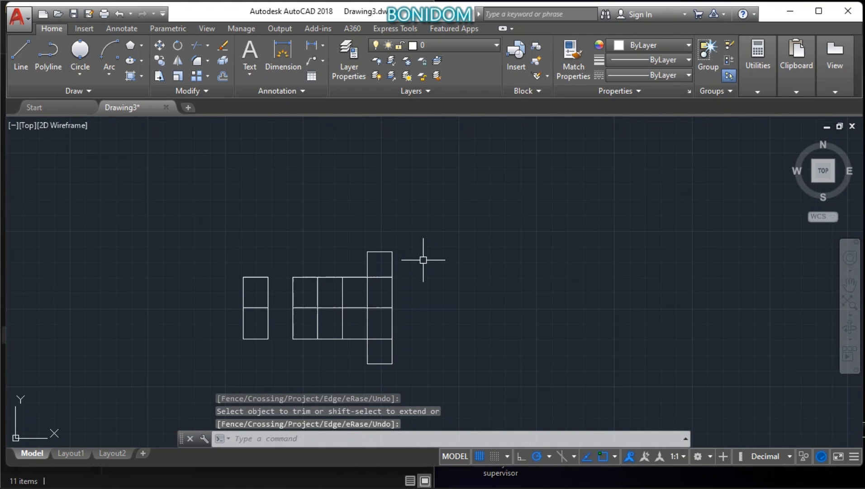
pyautogui.scroll(2, 423, 260)
pyautogui.scroll(-8, 428, 264)
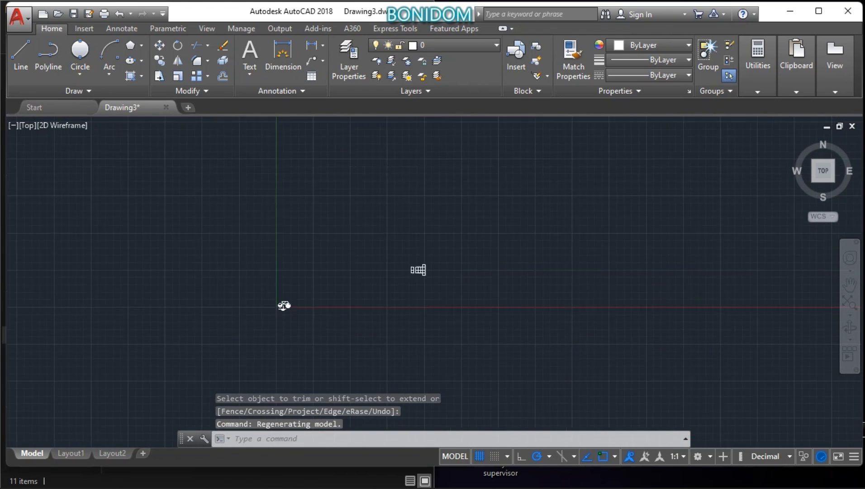
pyautogui.scroll(6, 428, 263)
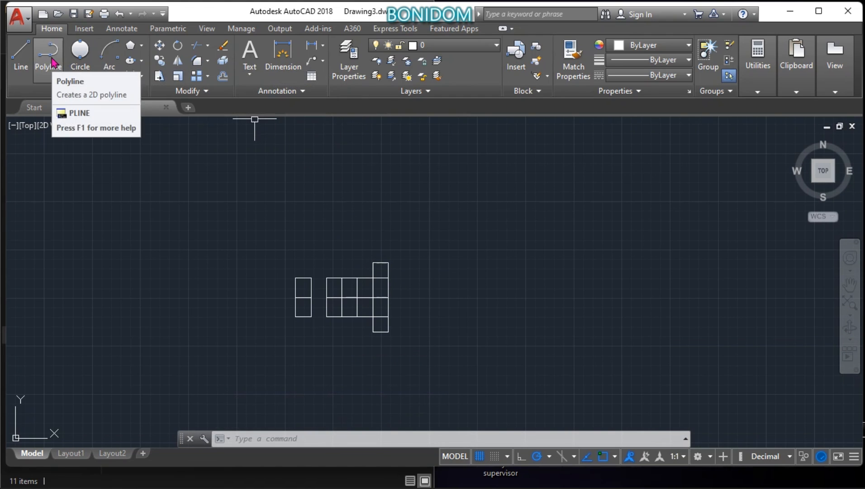
pyautogui.click(141, 45)
pyautogui.click(156, 66)
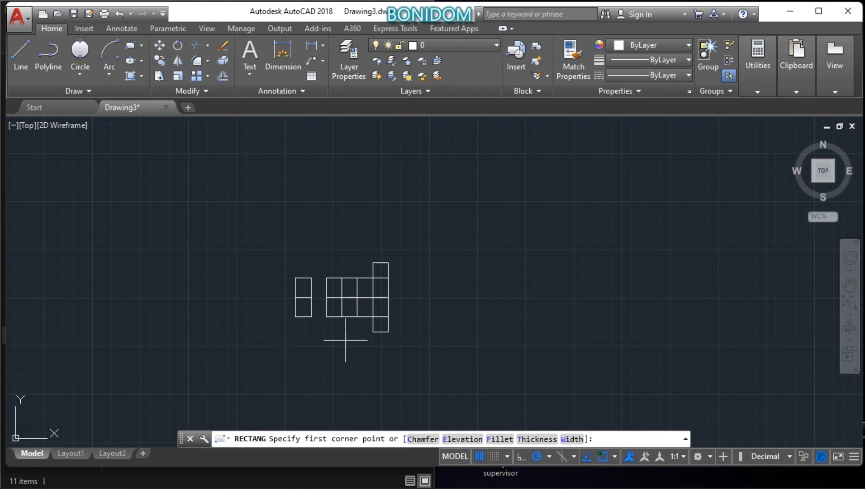
pyautogui.click(428, 299)
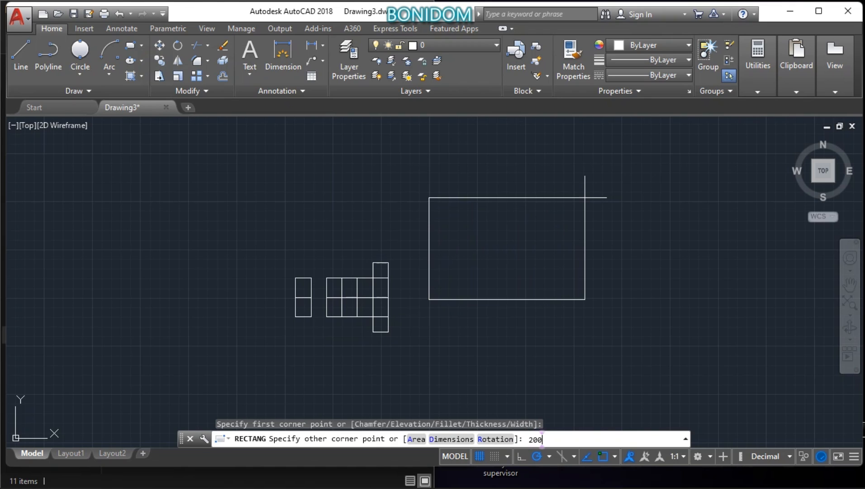
pyautogui.press('Return')
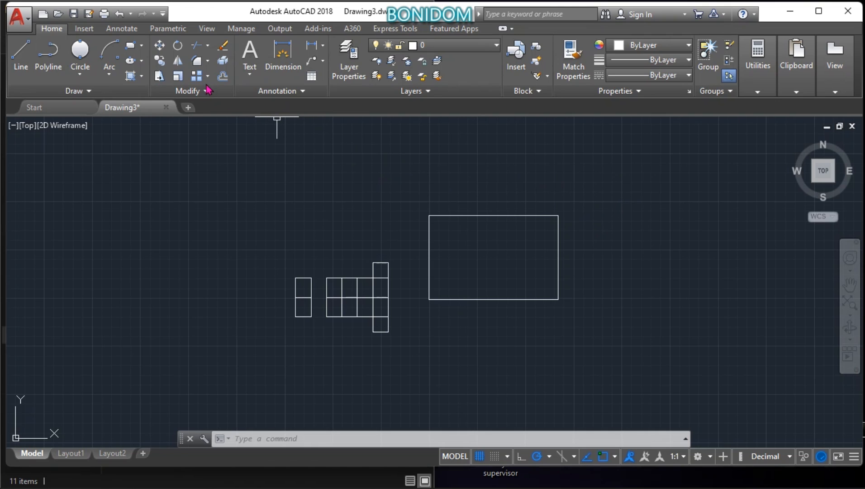
pyautogui.click(196, 60)
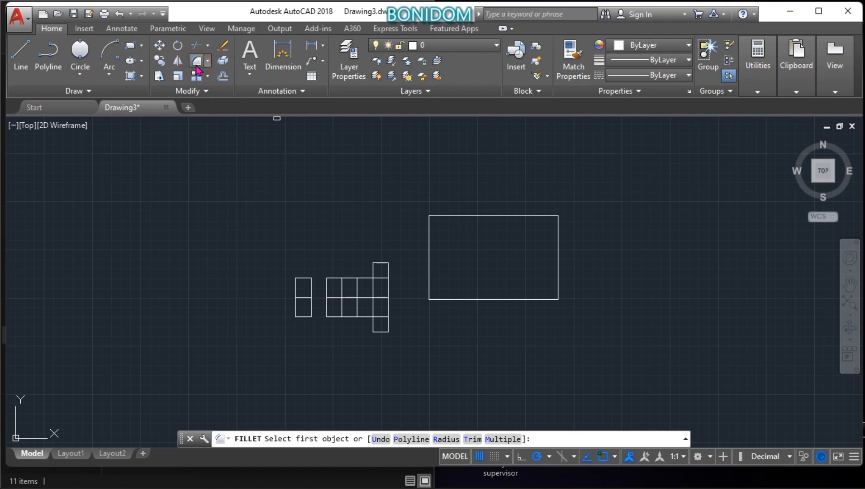
pyautogui.click(559, 229)
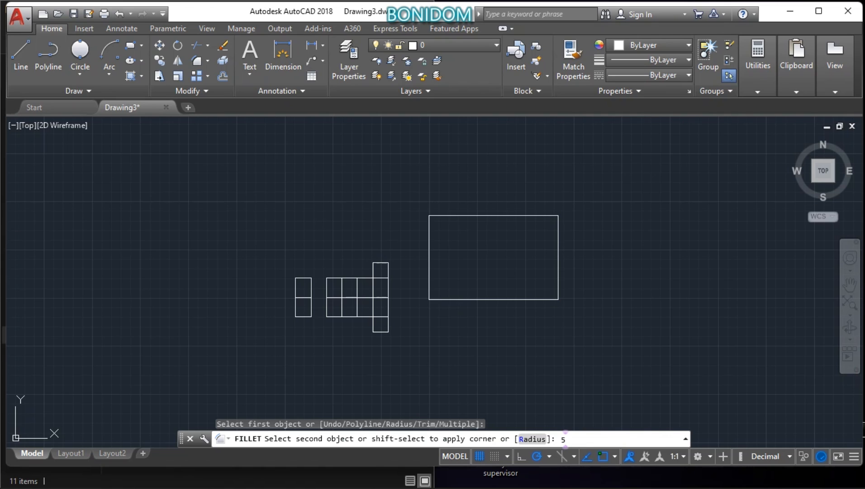
pyautogui.click(559, 226)
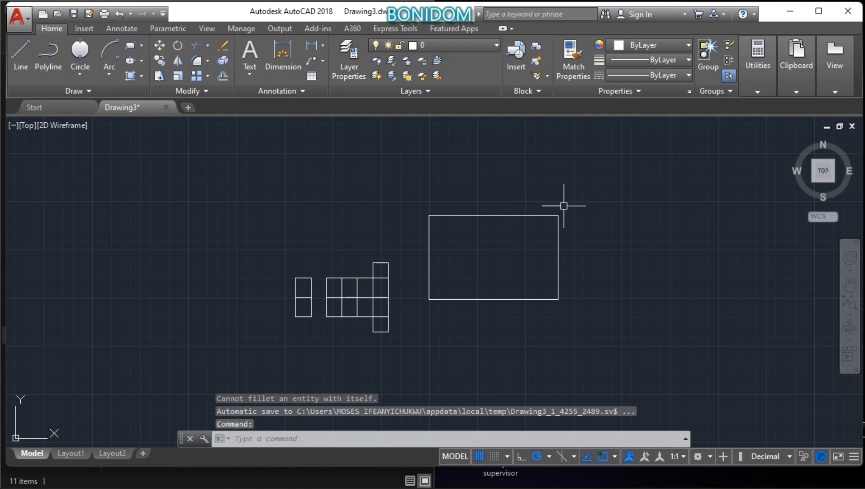
# Step: Fillet the upper-right corner of the separate large rectangle with a radius of 5, and inspect the rounded corner up close
pyautogui.click(197, 60)
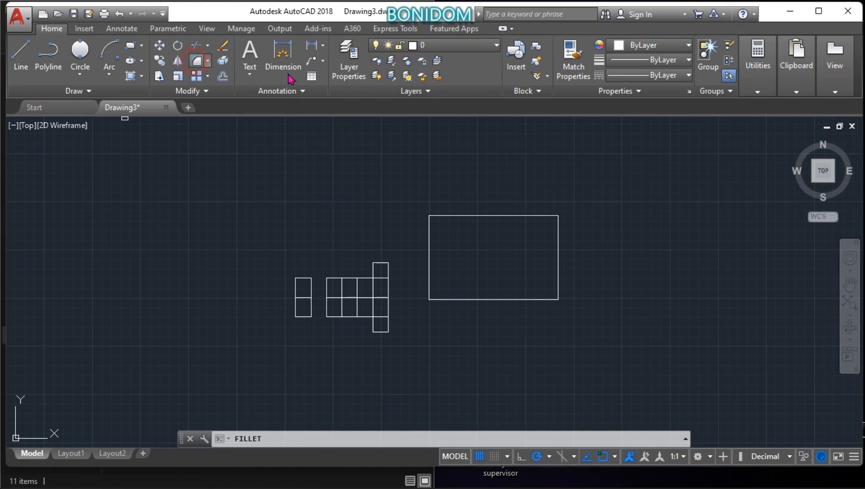
pyautogui.click(560, 237)
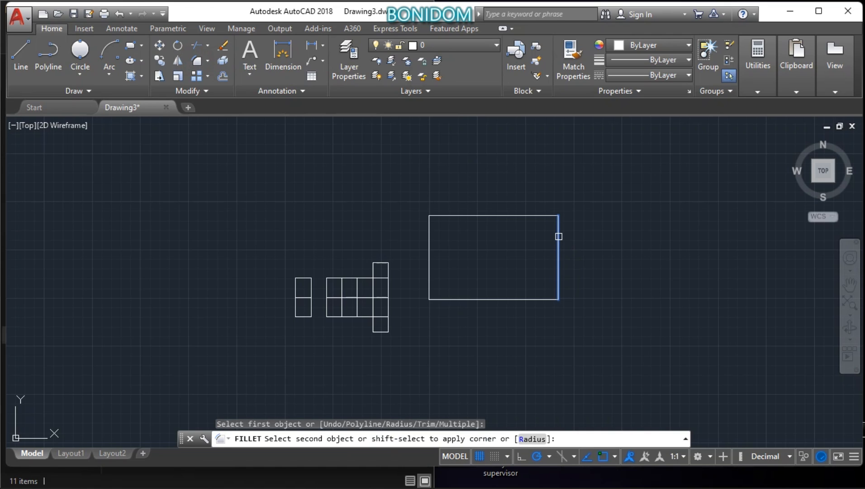
pyautogui.click(532, 438)
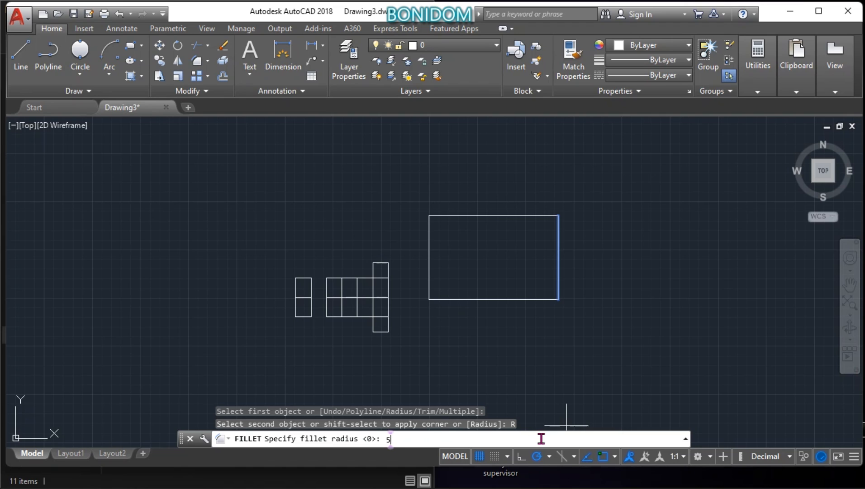
pyautogui.press('Return')
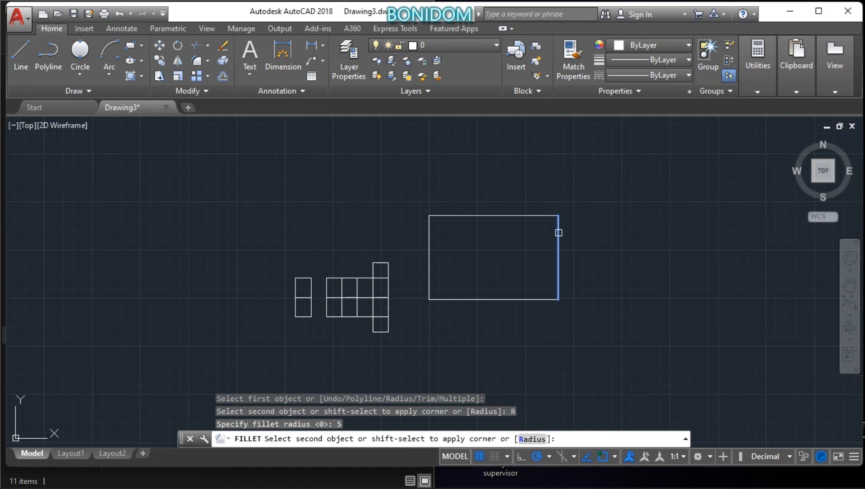
pyautogui.click(544, 215)
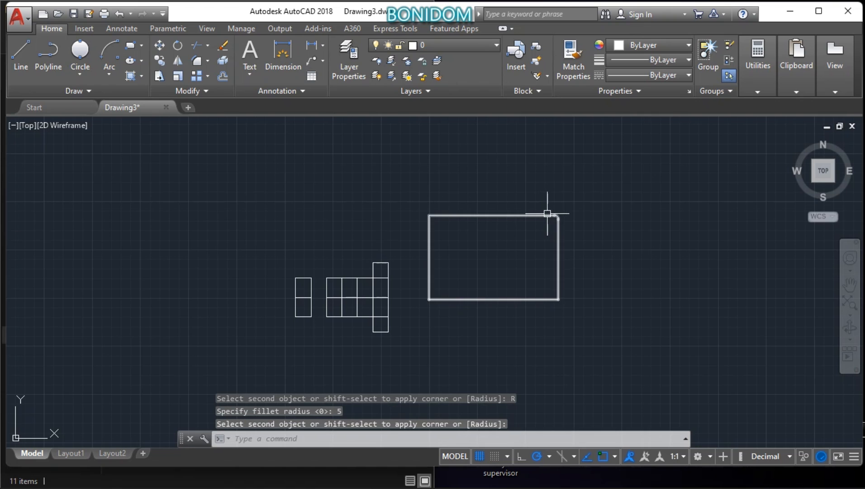
pyautogui.scroll(5, 550, 214)
pyautogui.scroll(8, 558, 218)
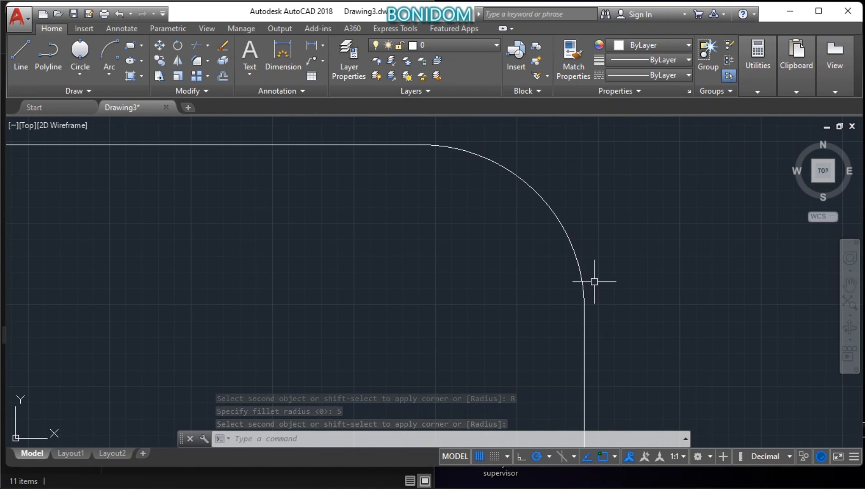
pyautogui.scroll(-10, 537, 173)
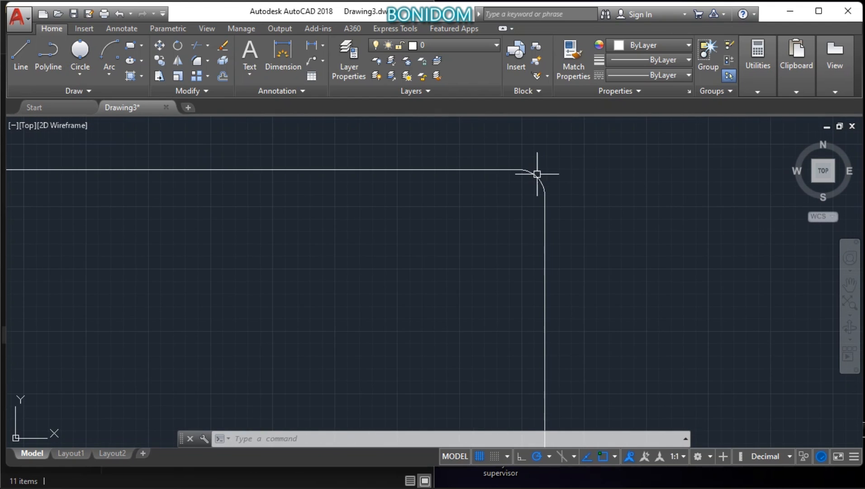